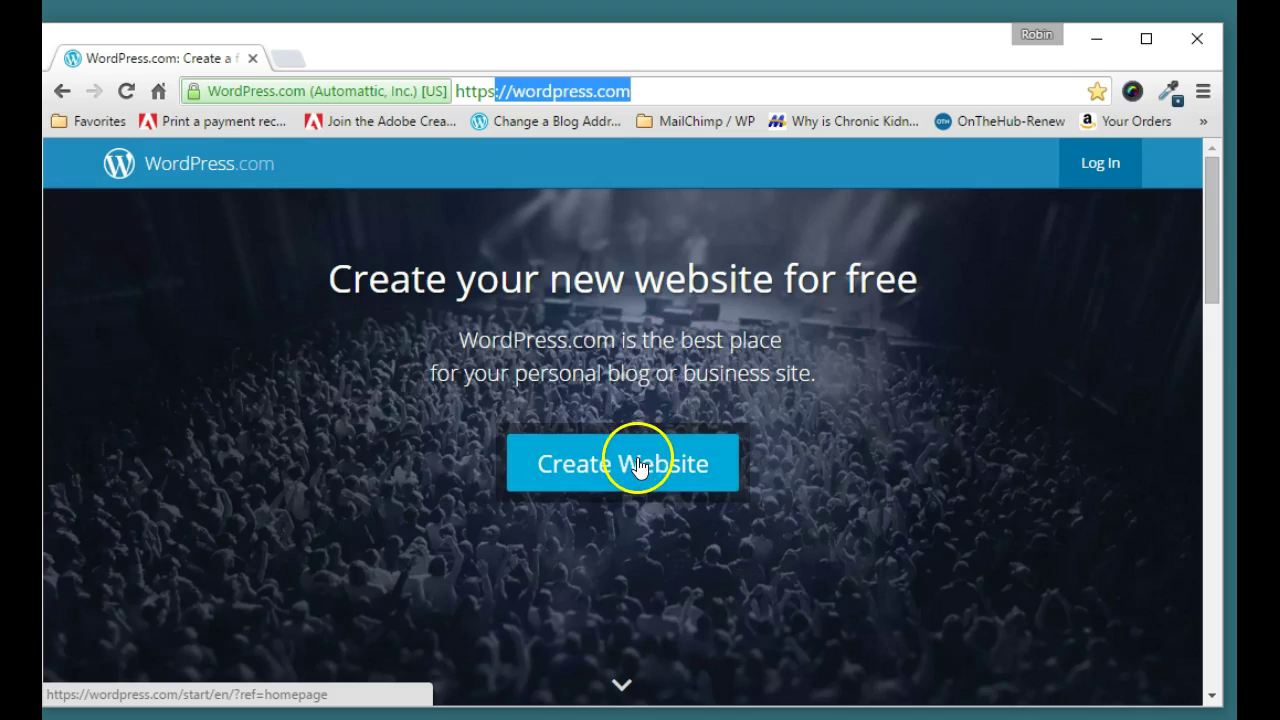
Step: Start creating a new website from the WordPress.com homepage, and reposition and extend the browser window
mouse_move(658, 46)
mouse_down()
mouse_move(678, 40)
mouse_move(657, 47)
mouse_move(667, 39)
mouse_up()
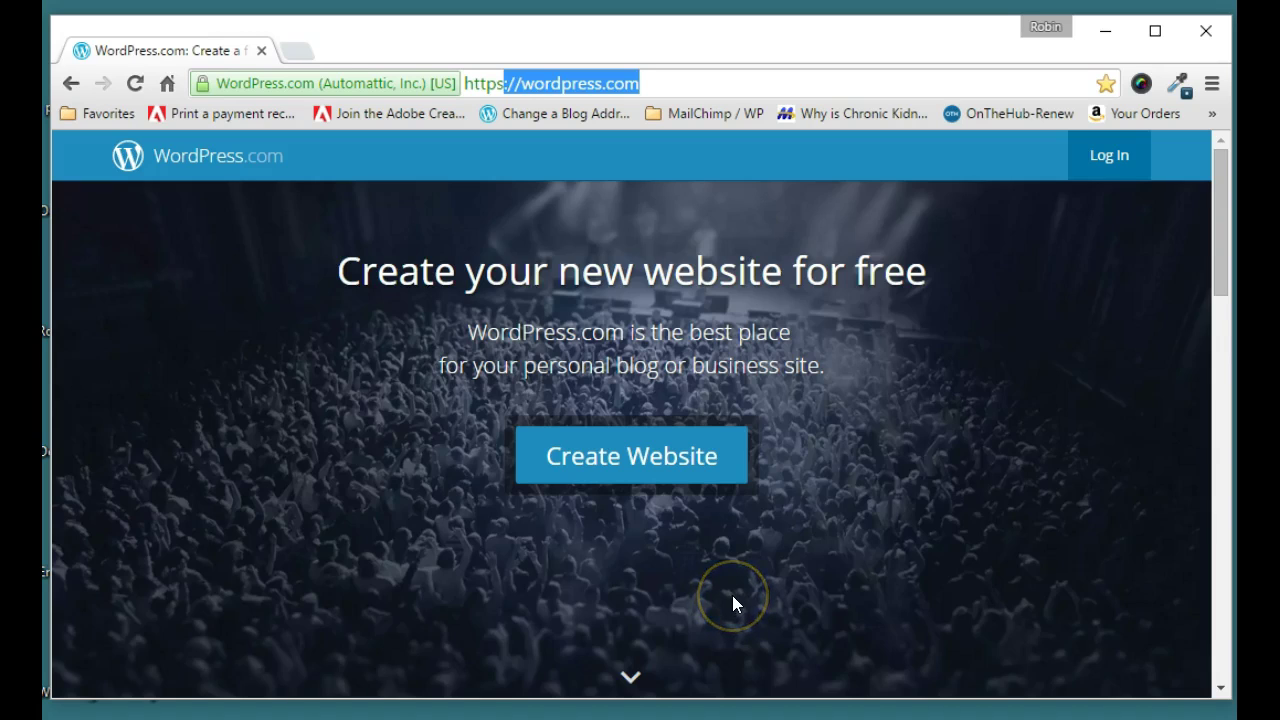
click(637, 462)
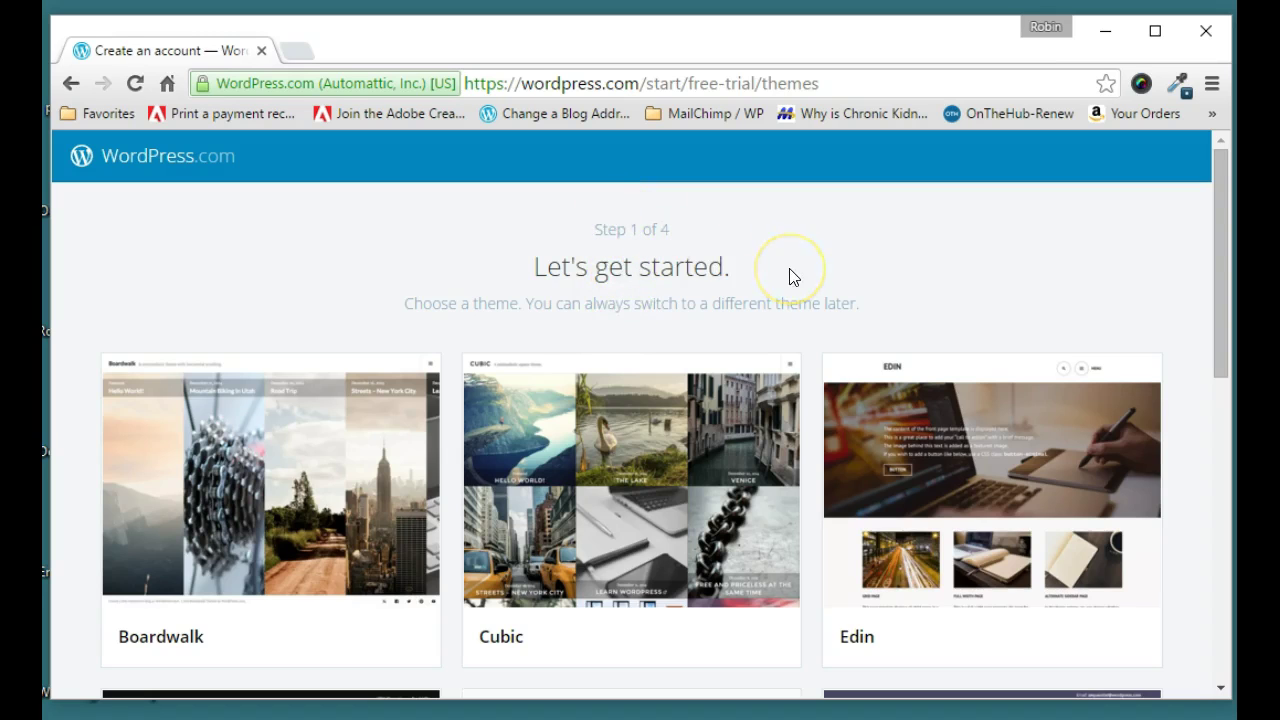
drag(631, 44, 623, 38)
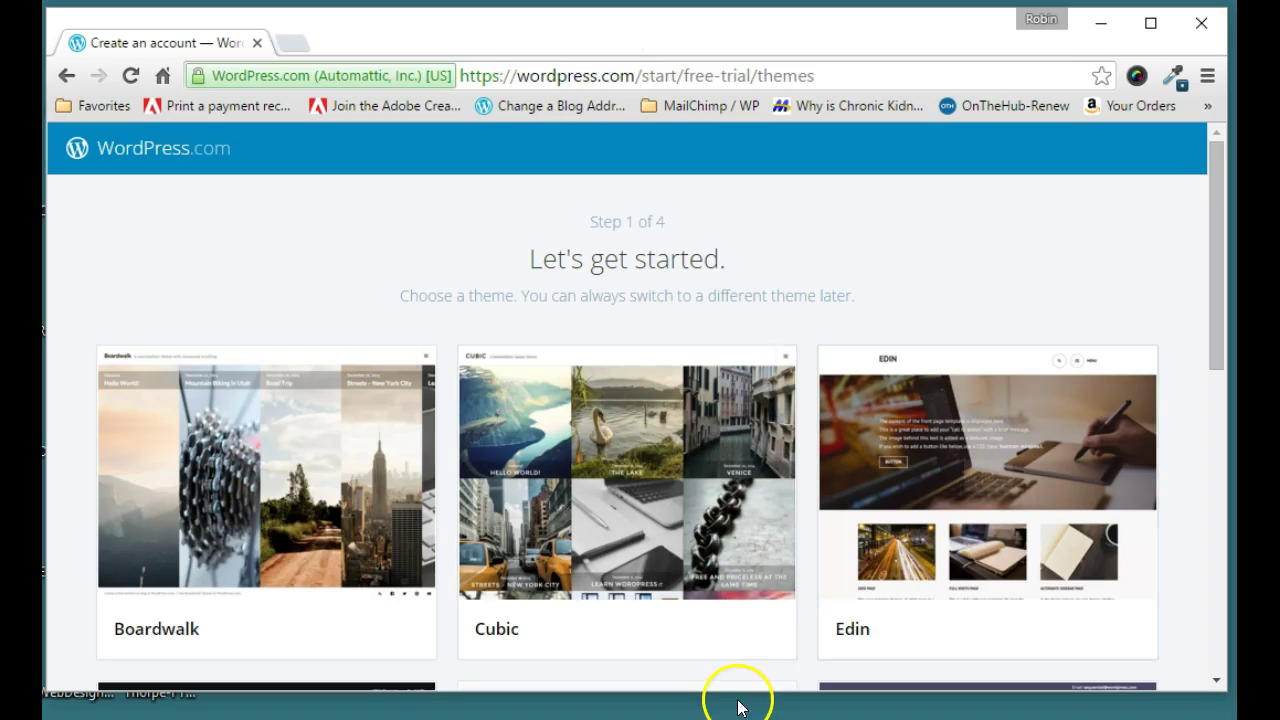
drag(709, 691, 702, 706)
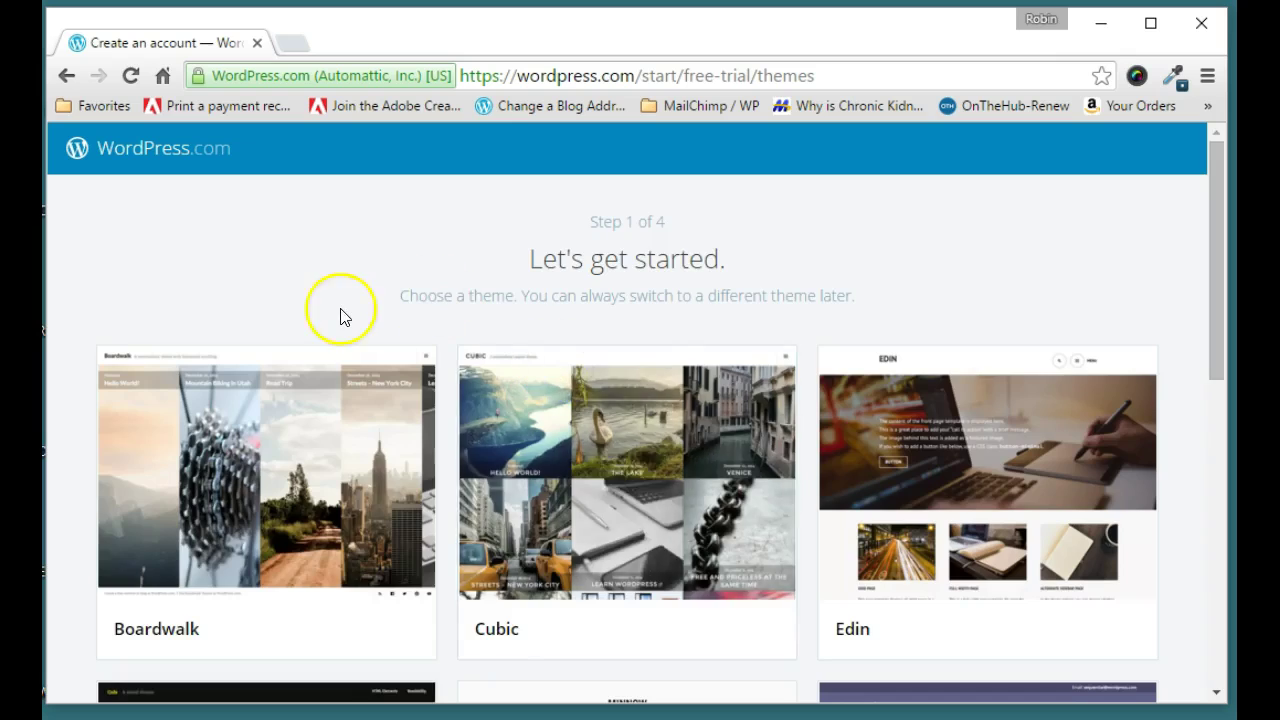
Step: Browse the available themes and pick Edin for the new site
scroll(342, 317, down, 6)
scroll(341, 317, down, 1)
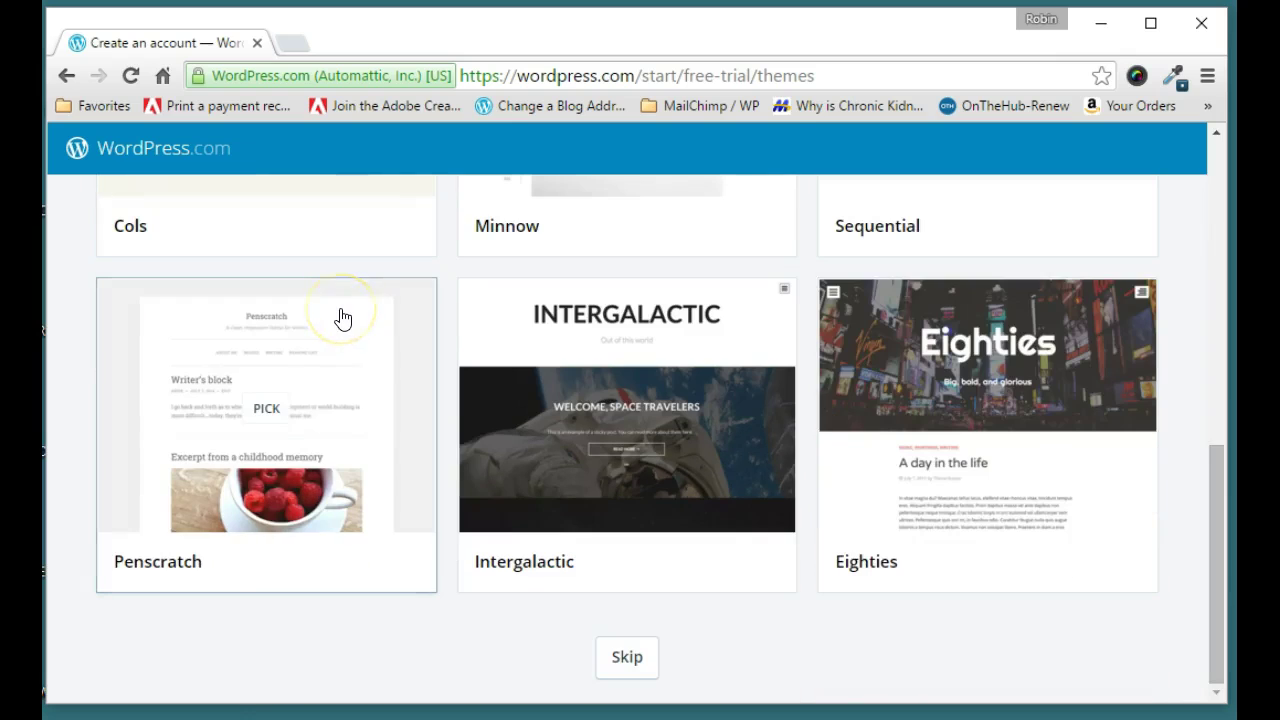
scroll(341, 317, up, 7)
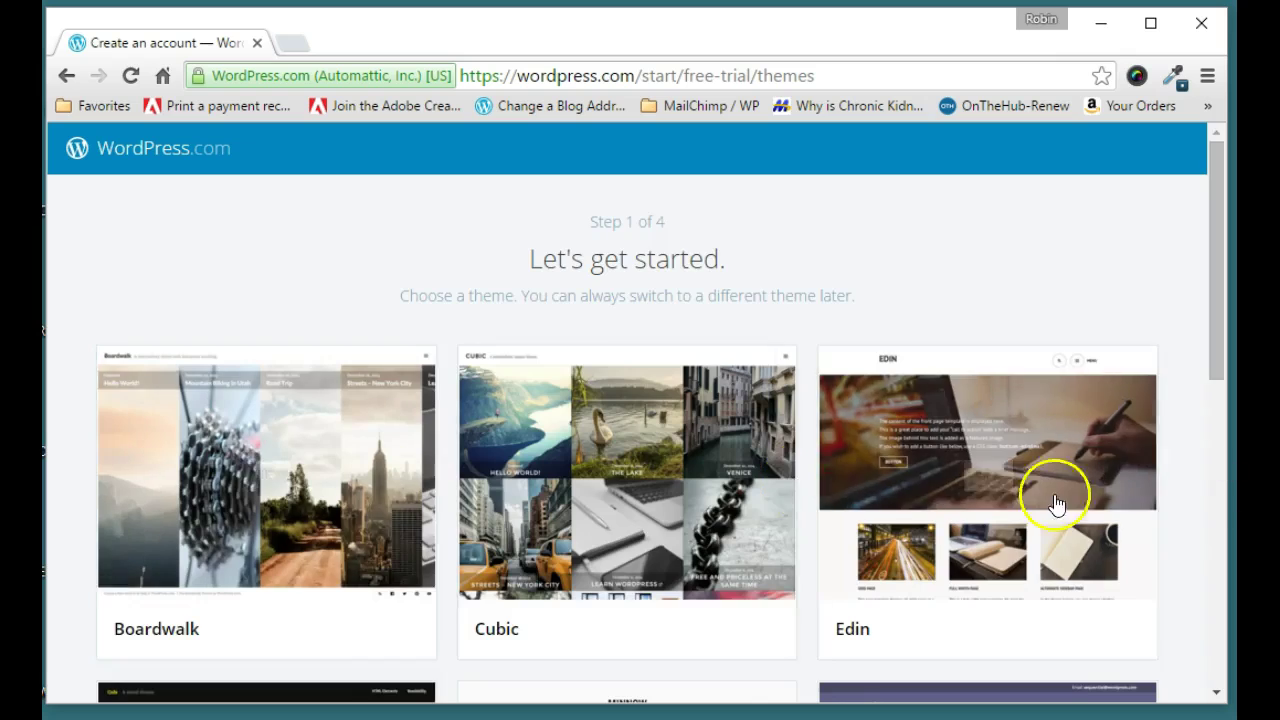
scroll(826, 496, down, 2)
scroll(980, 518, up, 2)
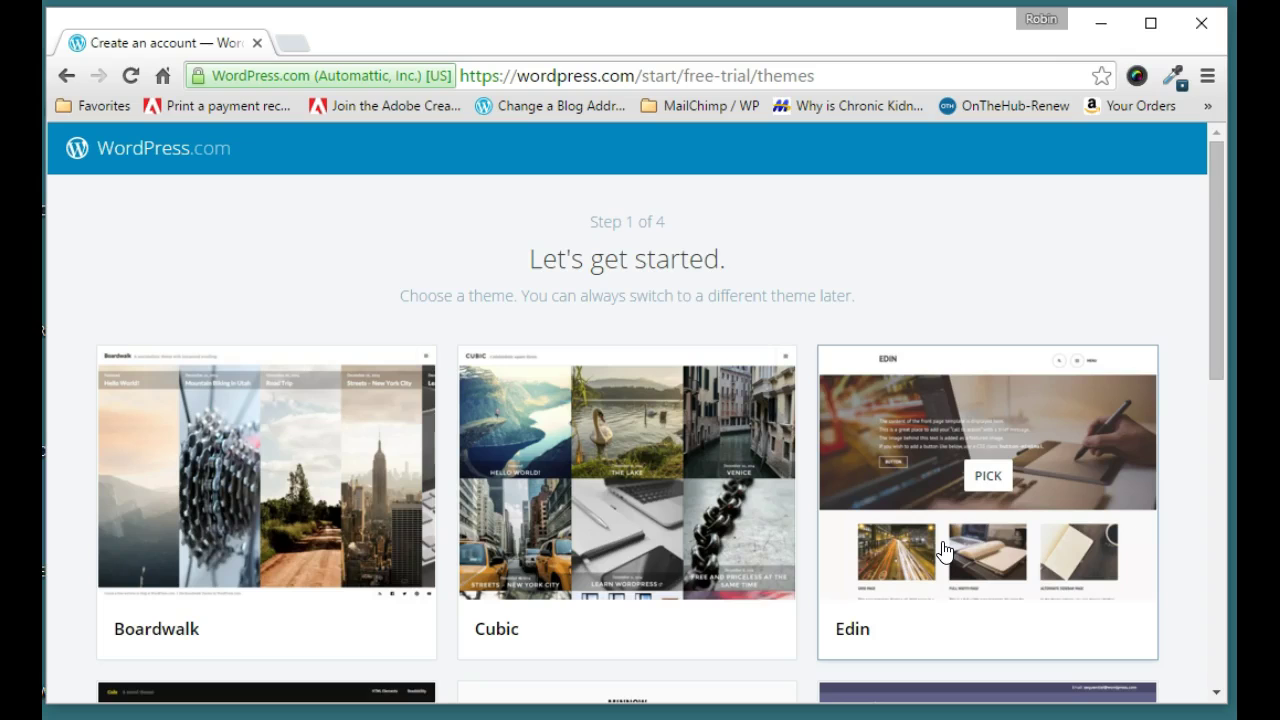
scroll(945, 550, down, 8)
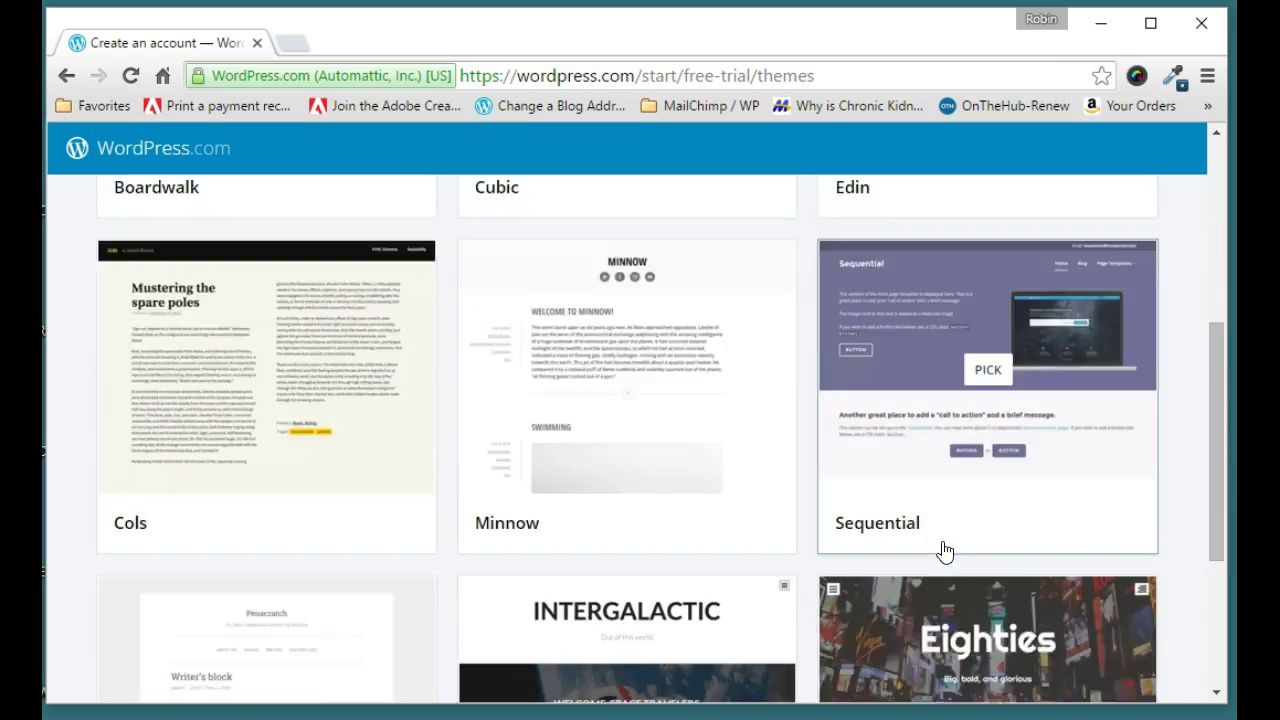
scroll(945, 550, up, 6)
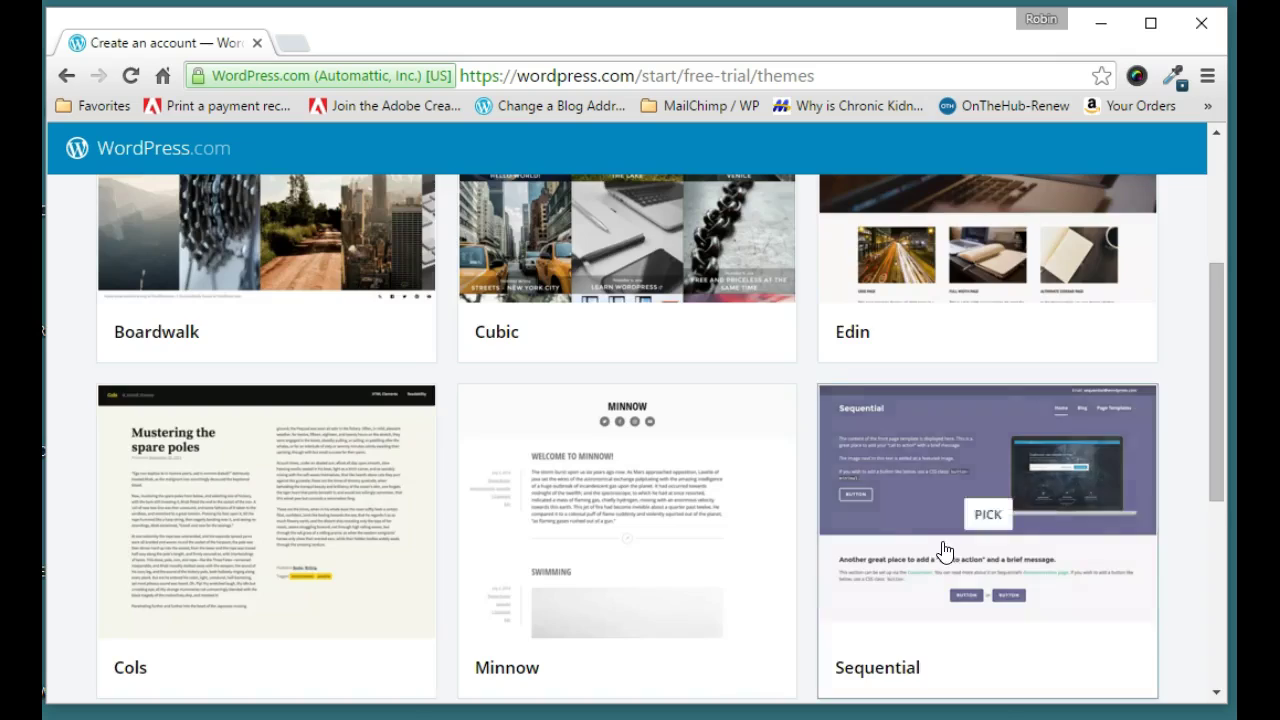
scroll(945, 550, down, 6)
scroll(945, 550, up, 6)
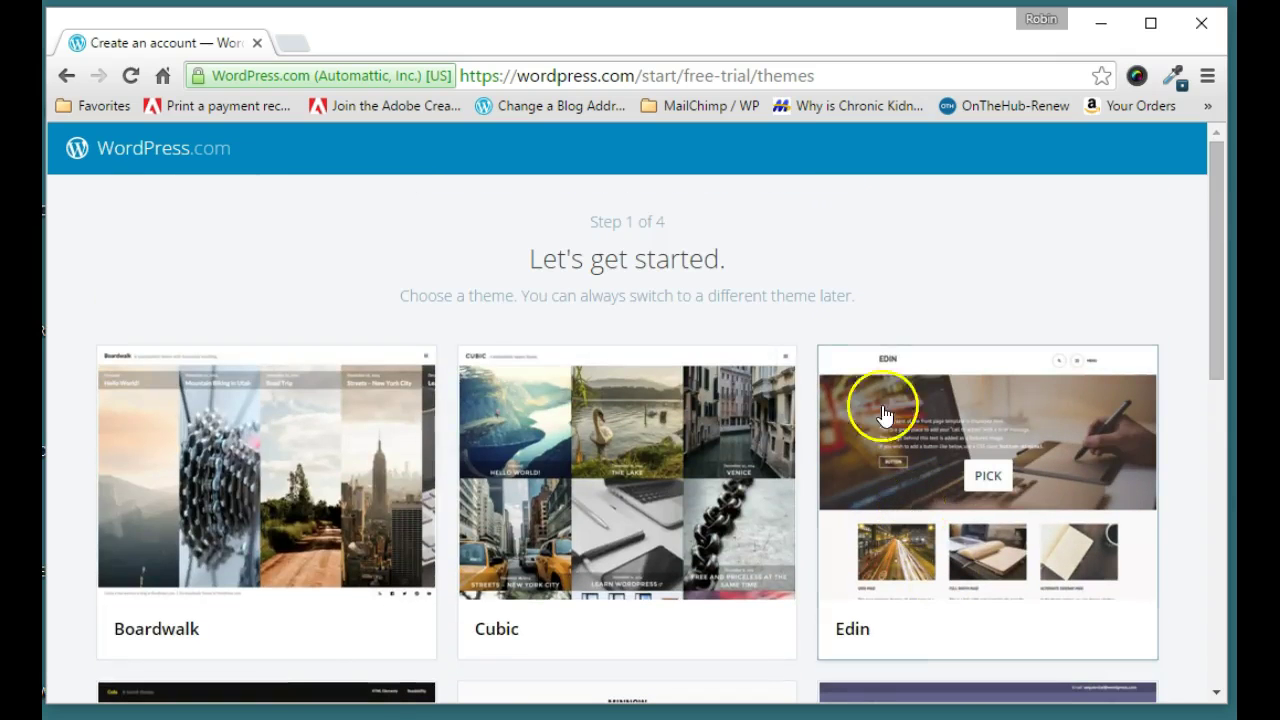
click(936, 493)
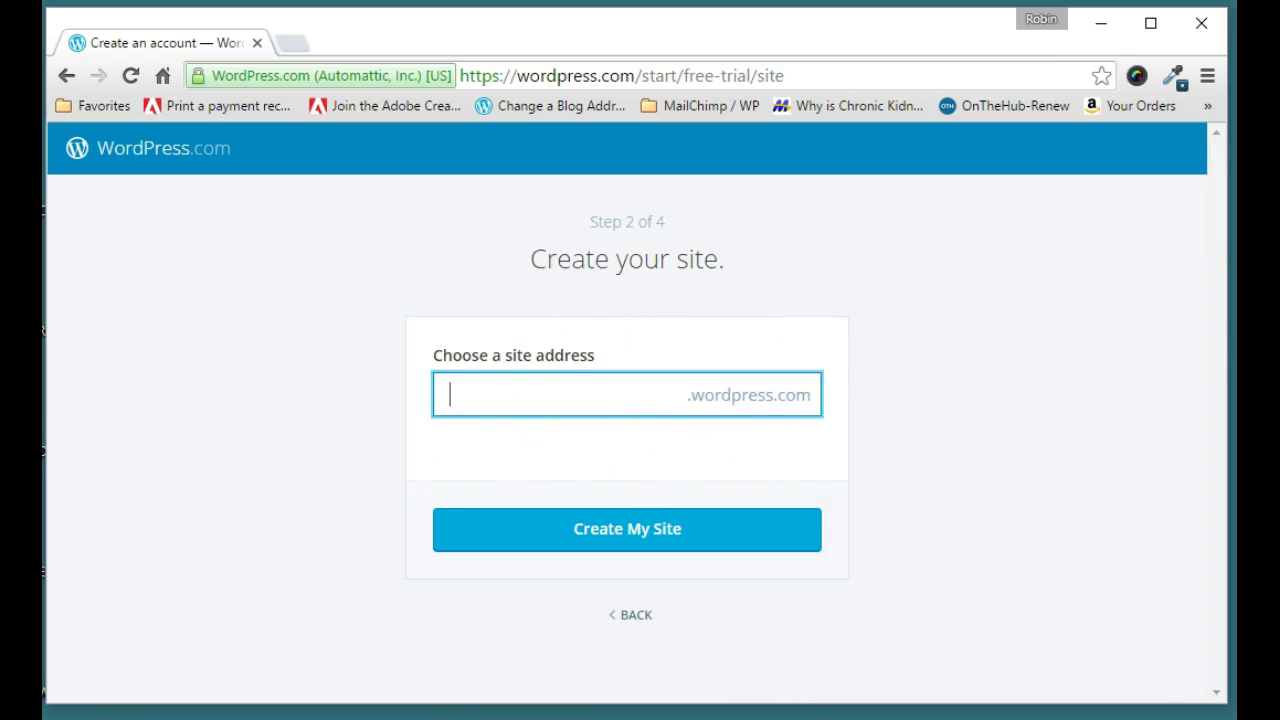
Step: Look up the FancySocks example address in the Word prep document and try to create the site with the address fancysocks
key(alt+Tab)
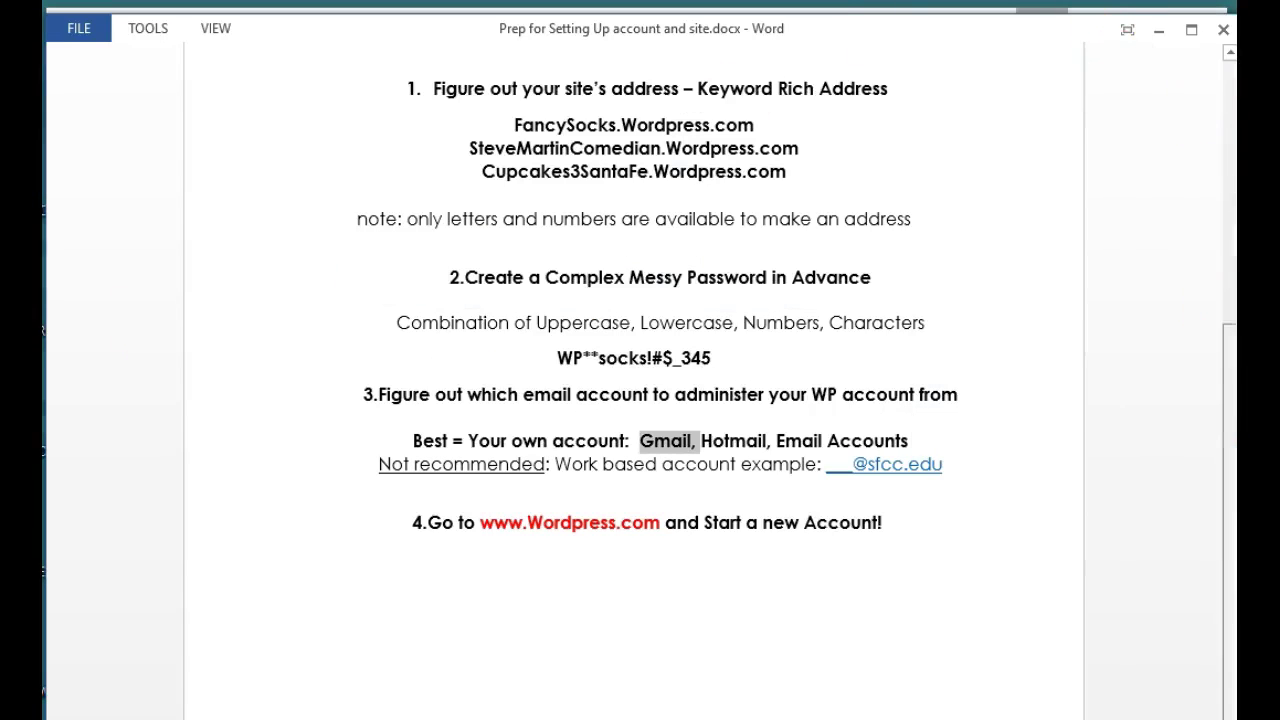
drag(1230, 410, 1230, 145)
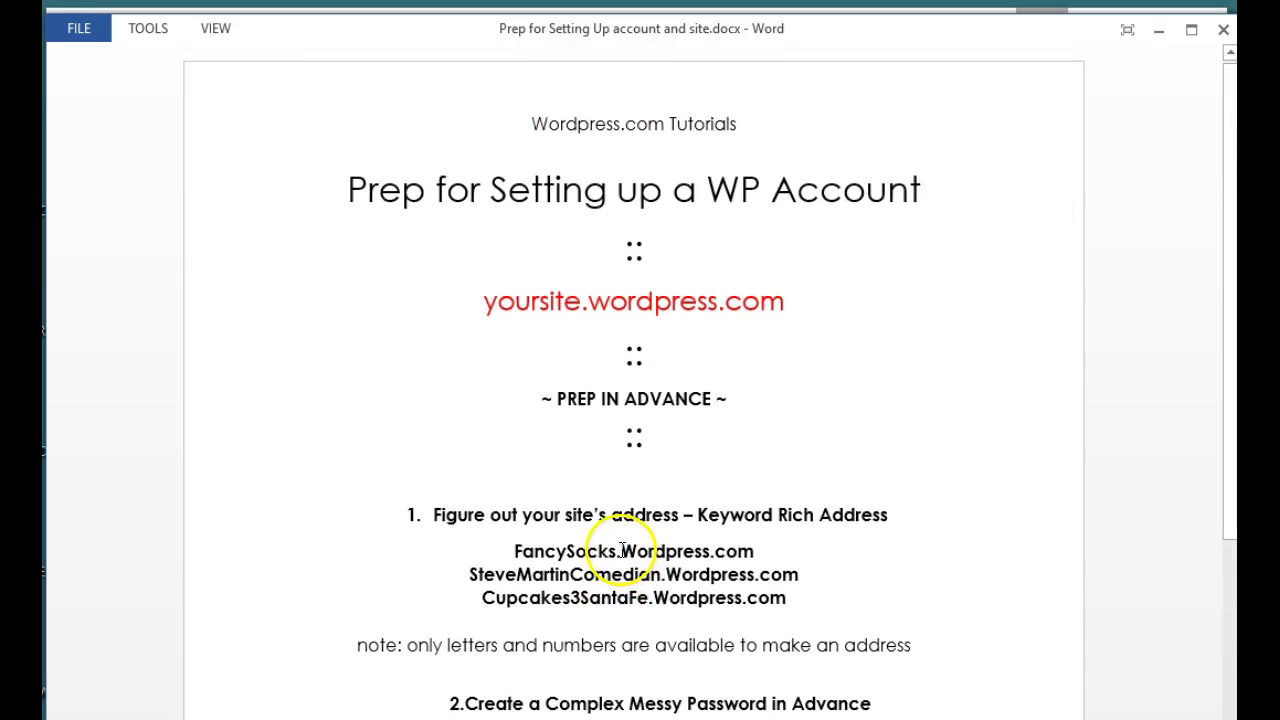
drag(756, 551, 515, 551)
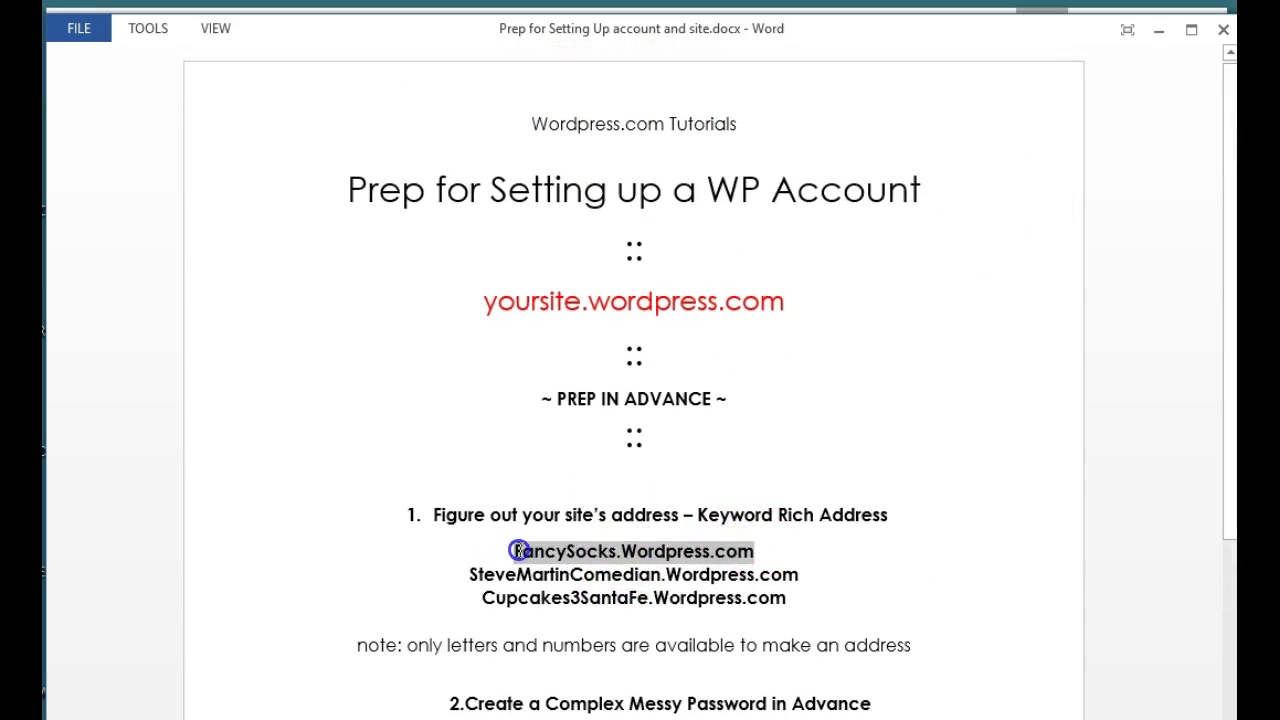
click(1160, 37)
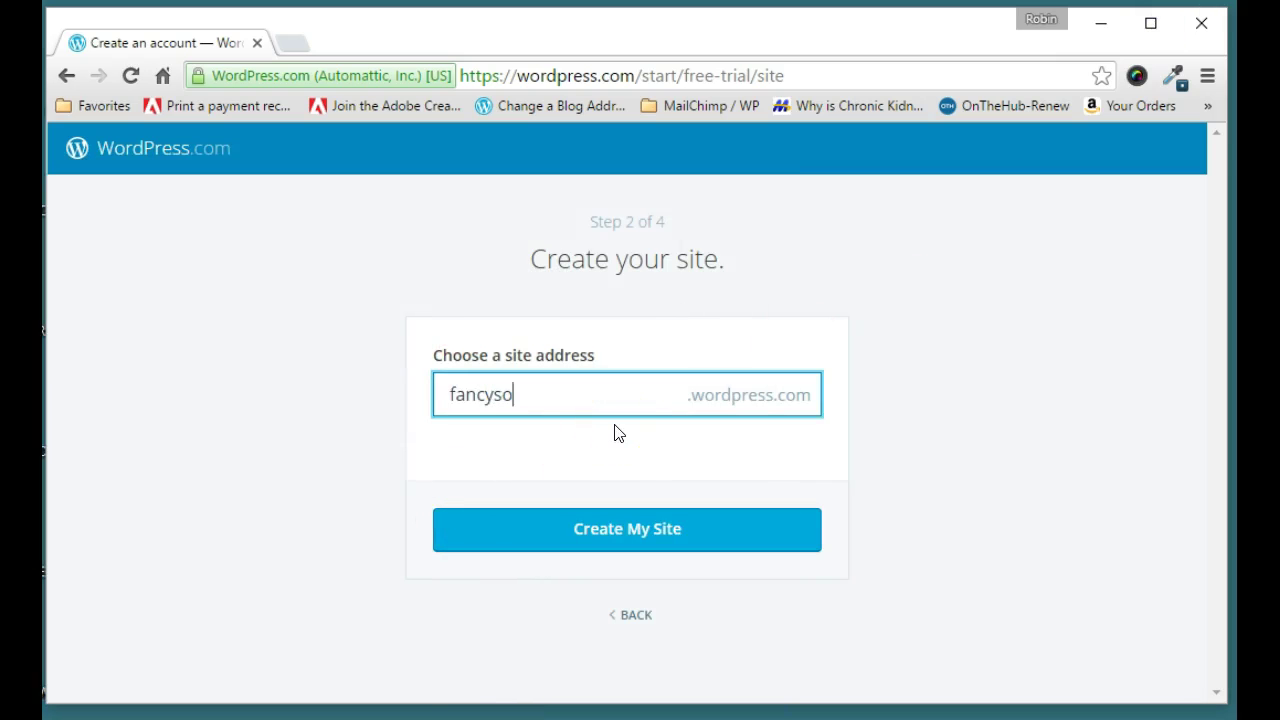
click(643, 528)
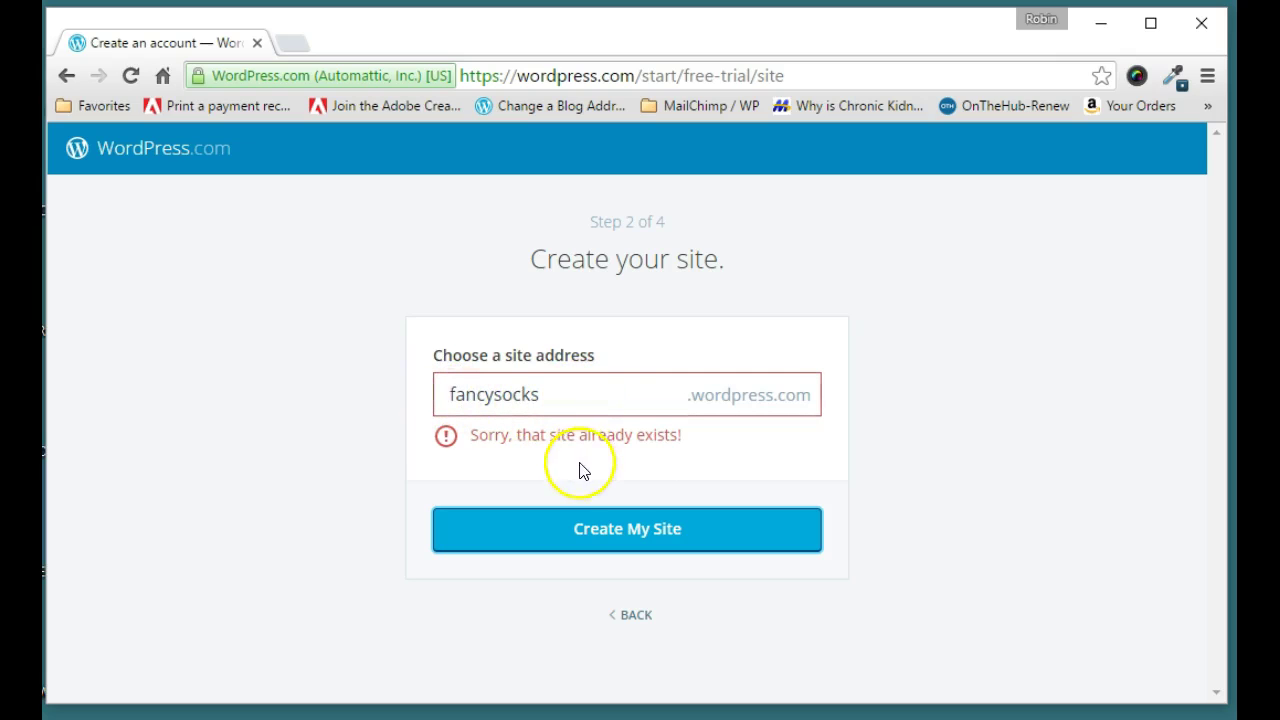
Step: Put my in front of the site address so it reads myfancysocks, and submit it
click(570, 393)
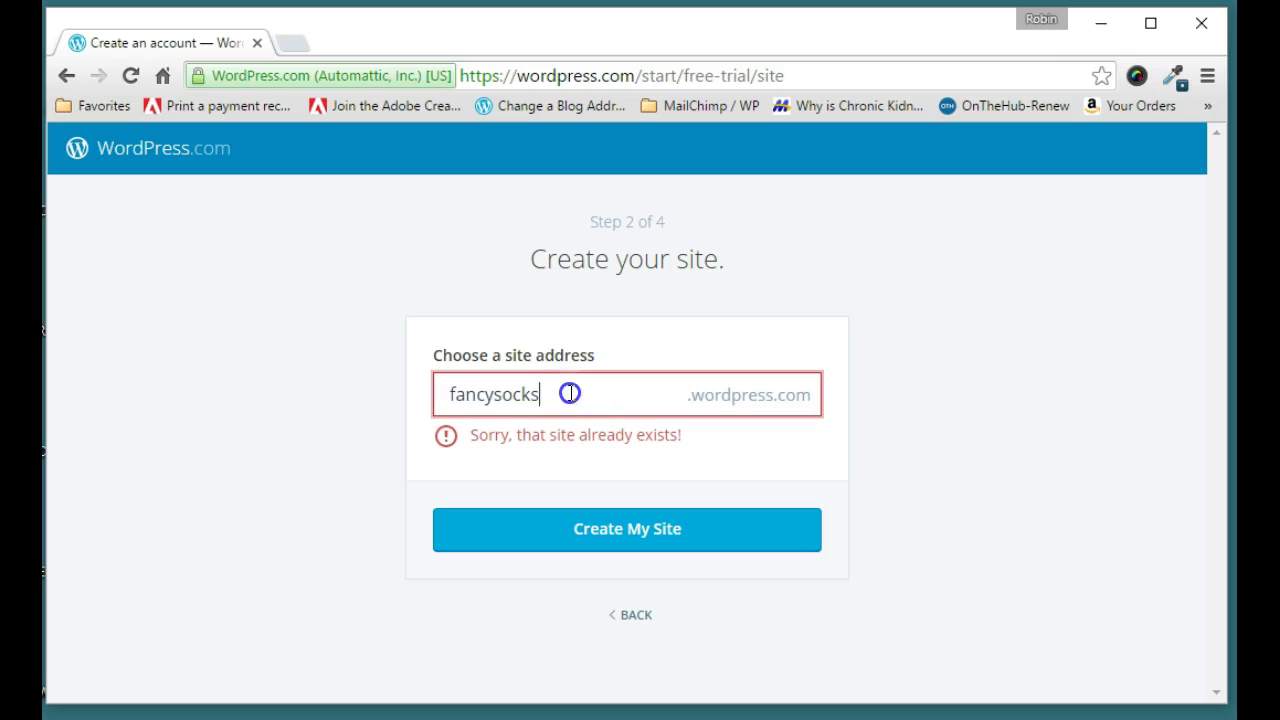
click(446, 393)
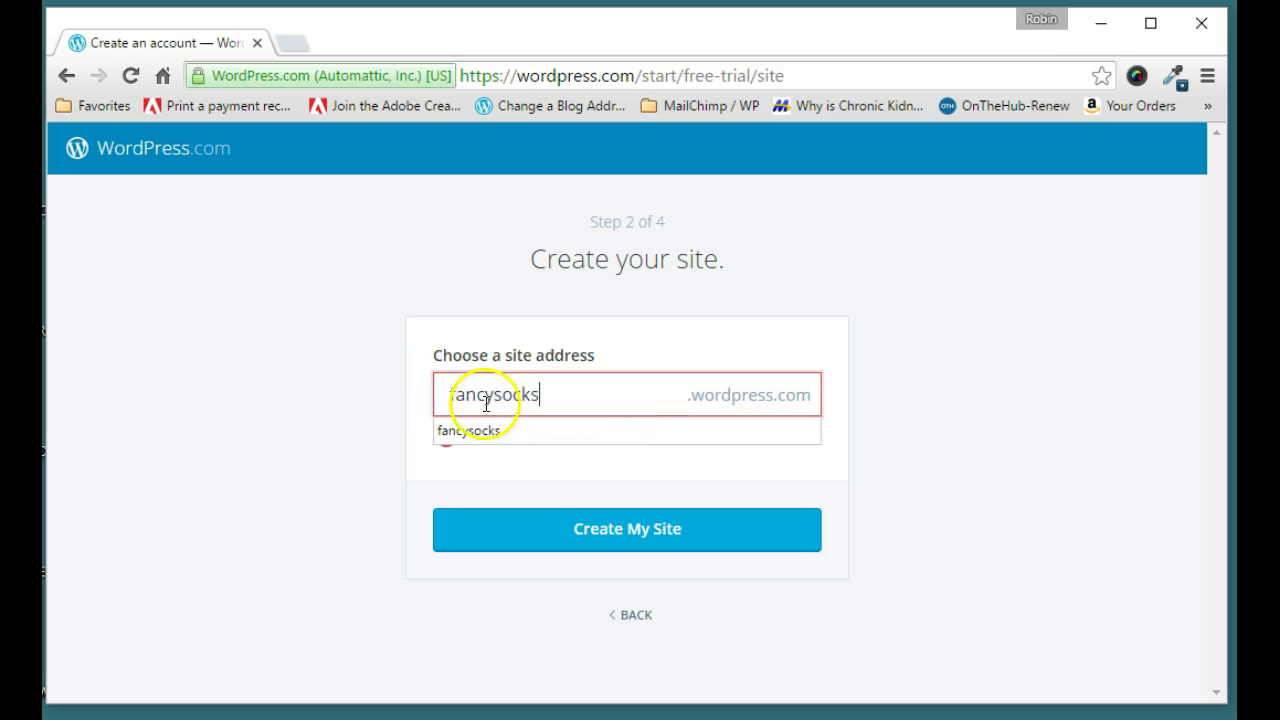
click(450, 390)
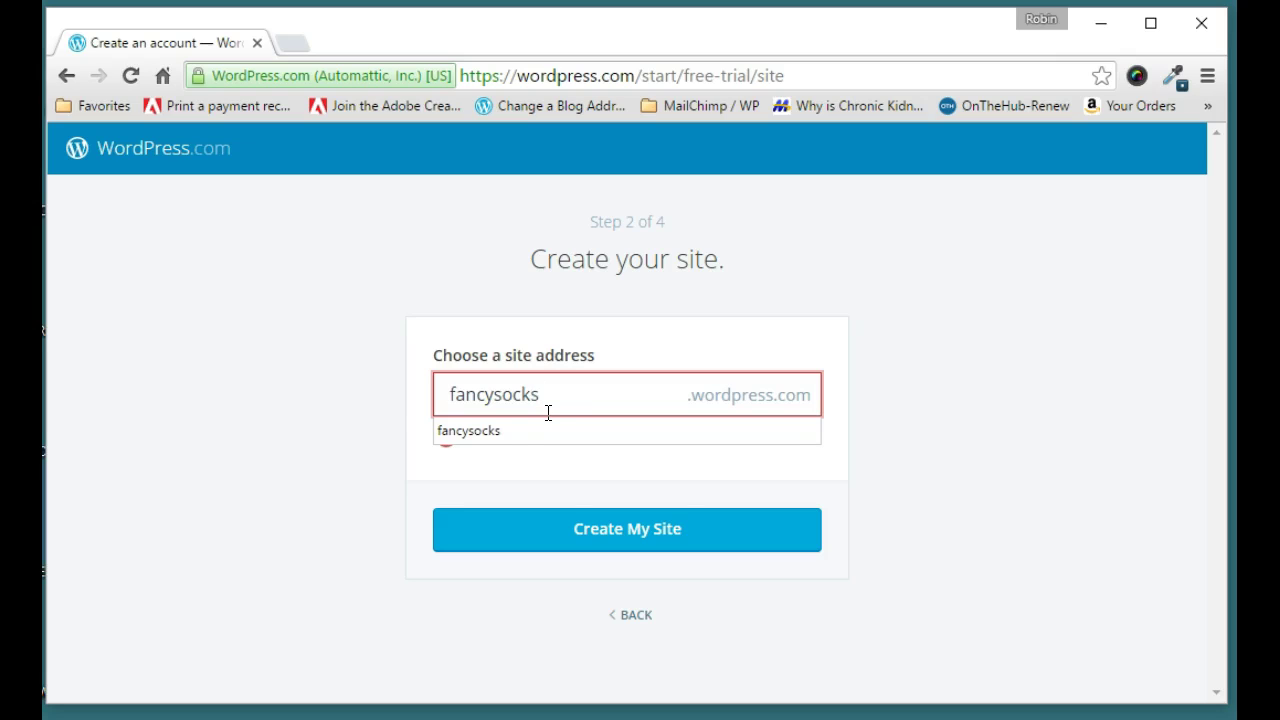
click(452, 398)
text(my)
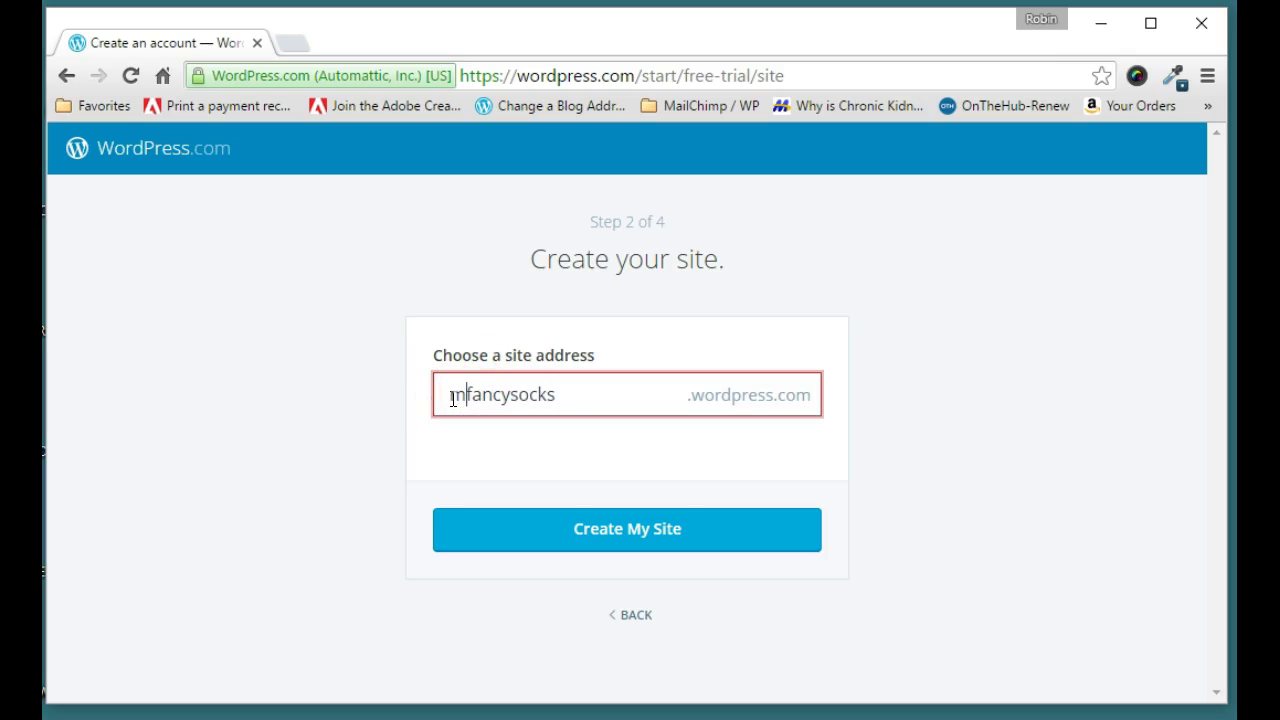
click(643, 406)
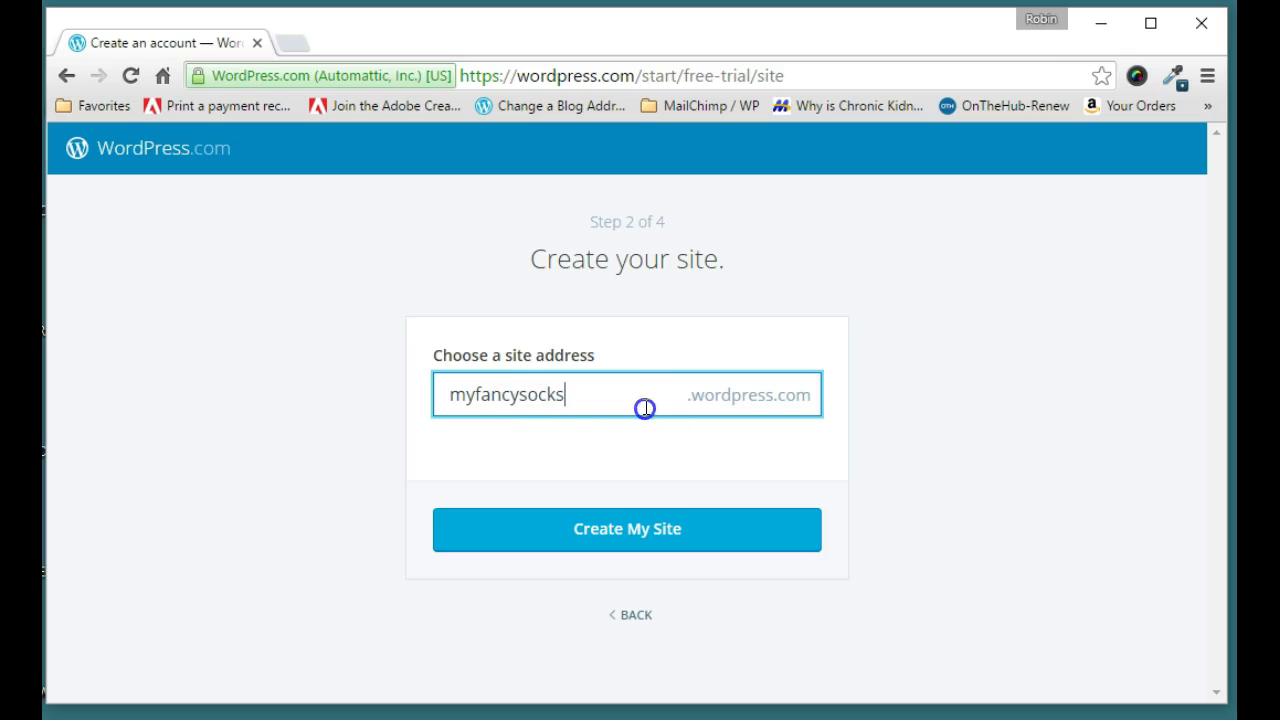
click(659, 538)
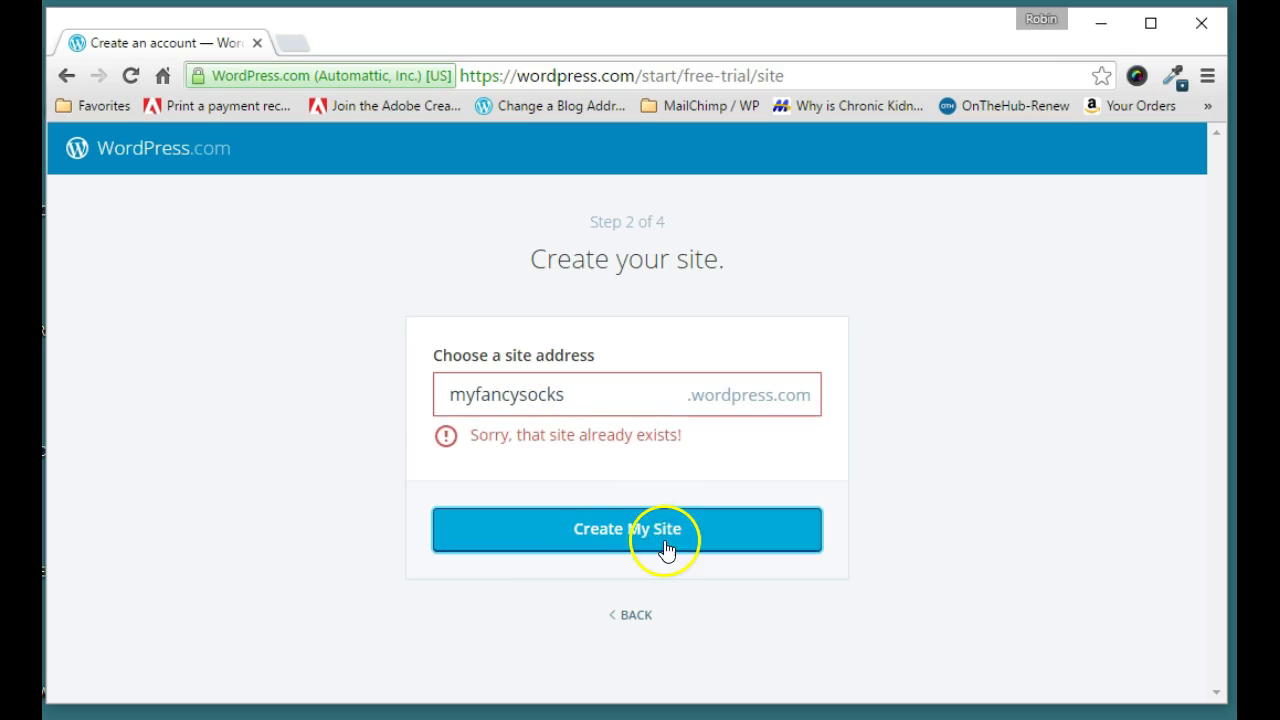
Step: Append santafe to the site address to make myfancysockssantafe, and create the site
click(566, 400)
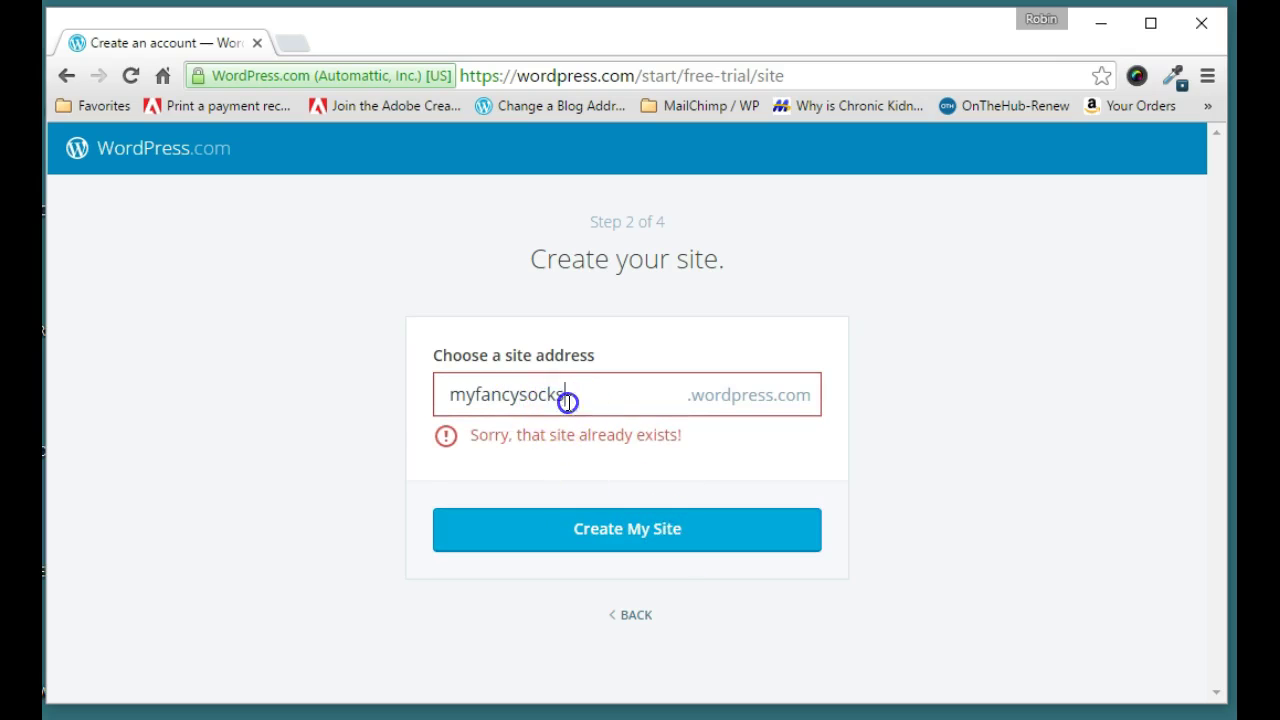
text(santafe)
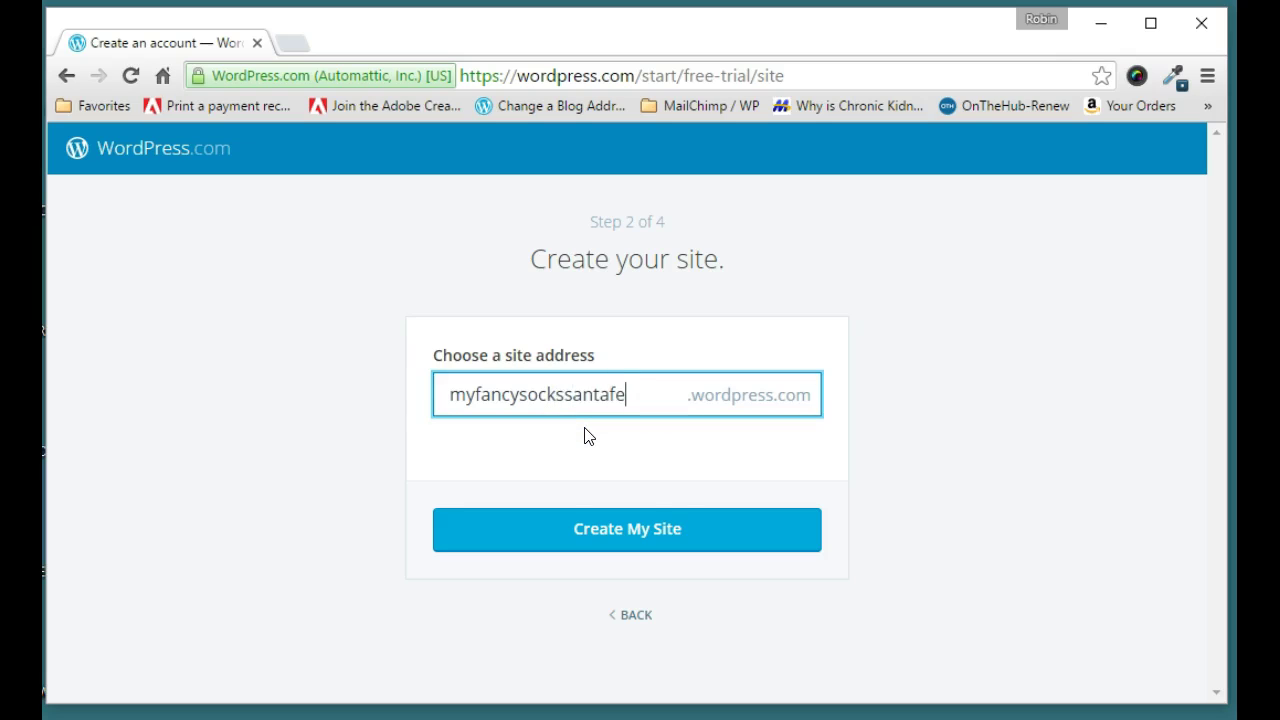
click(658, 521)
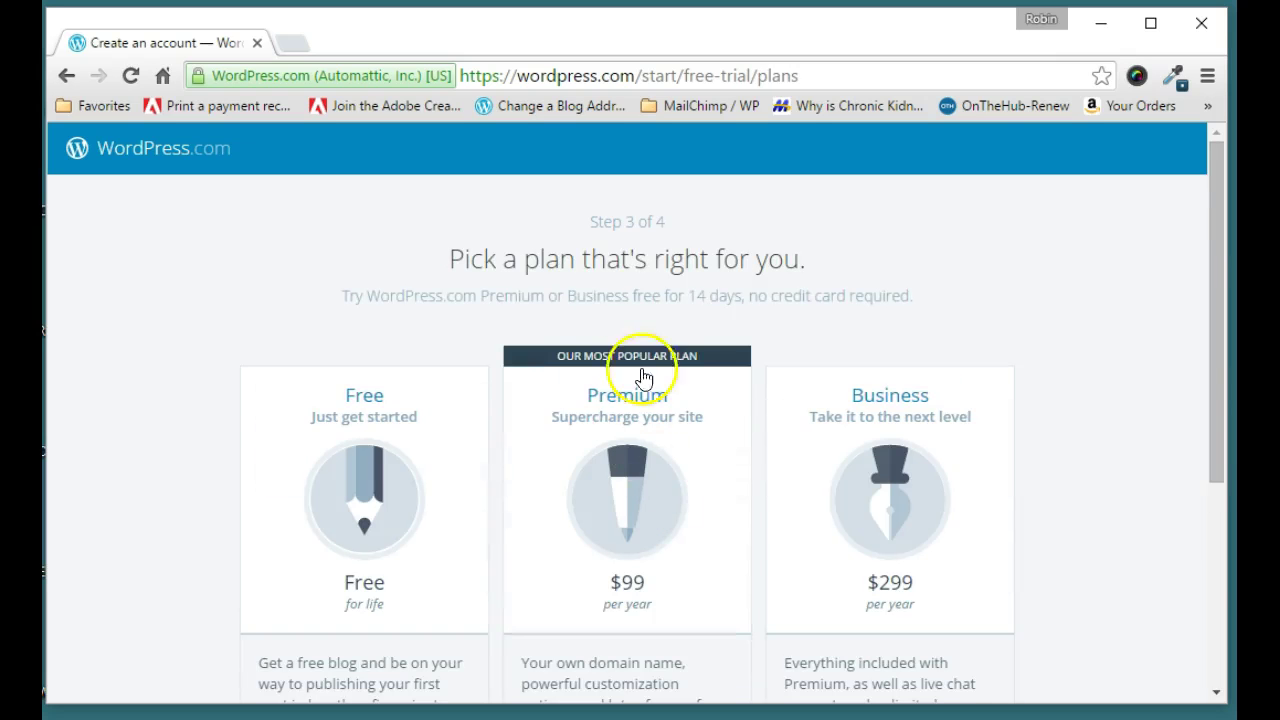
Step: Compare the Free, Premium and Business plans and select the Free plan
scroll(757, 490, down, 1)
scroll(757, 488, up, 1)
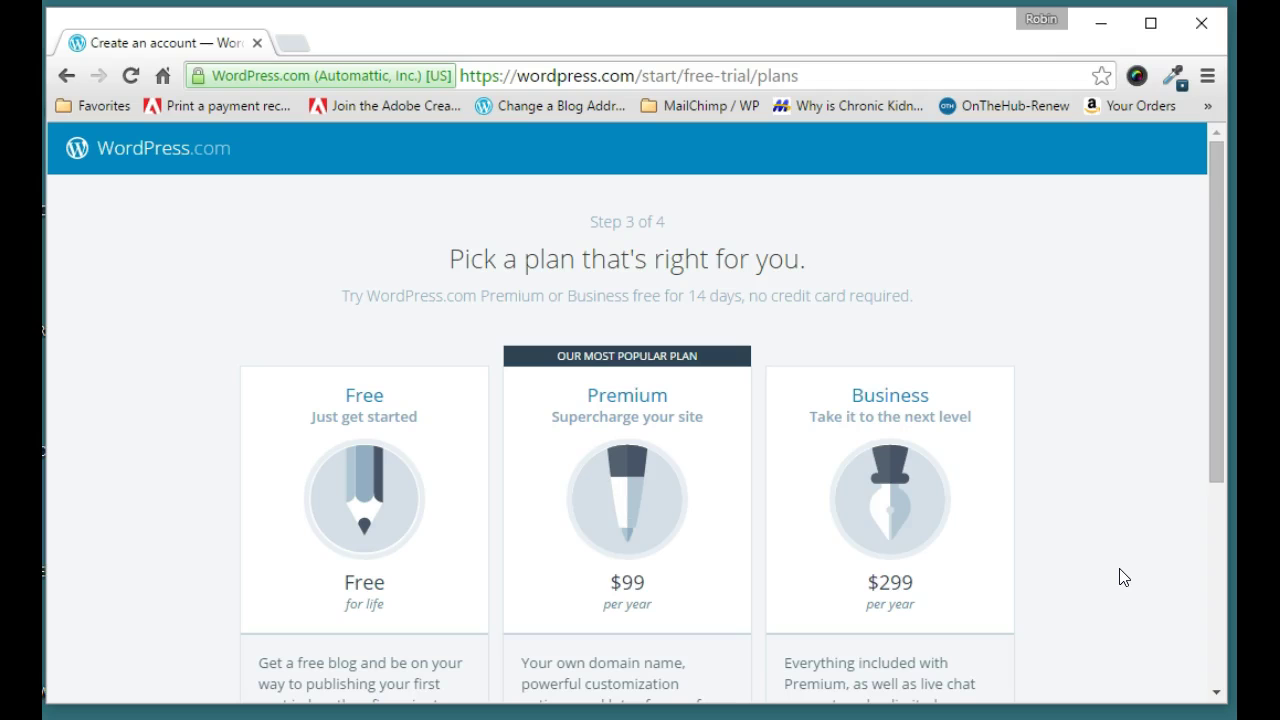
scroll(1120, 577, down, 3)
scroll(1120, 577, up, 3)
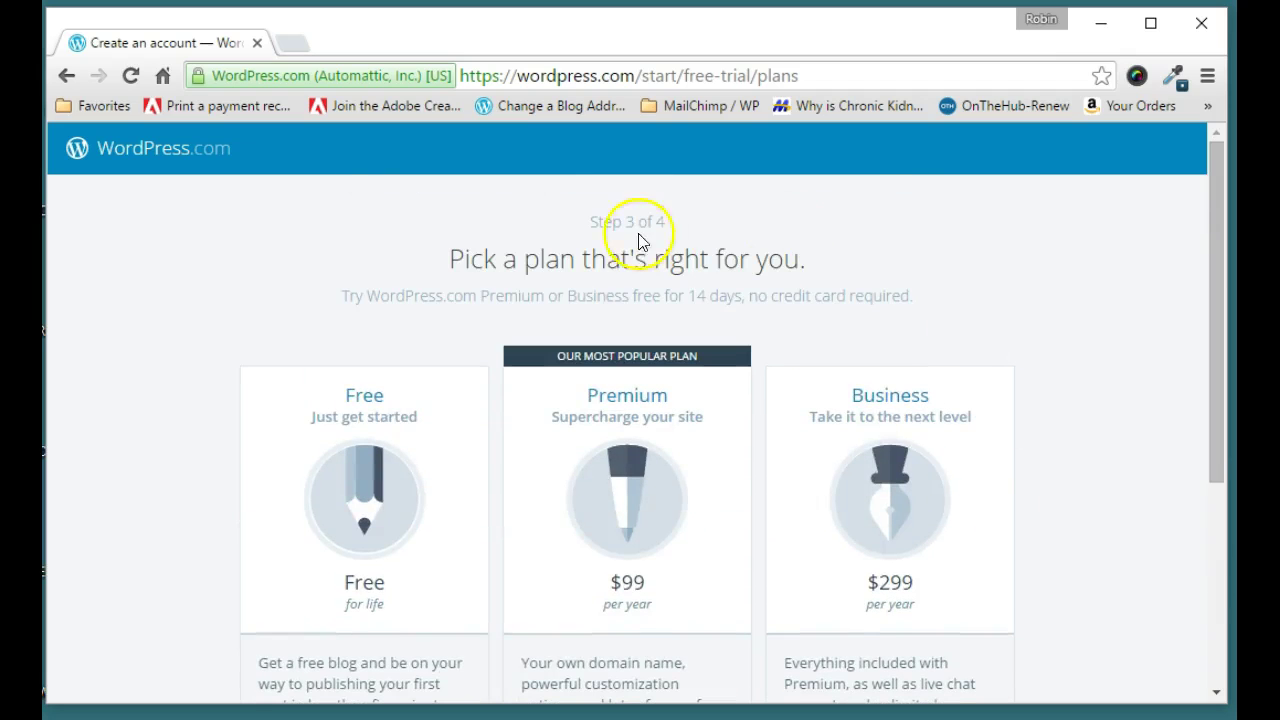
scroll(1063, 391, down, 2)
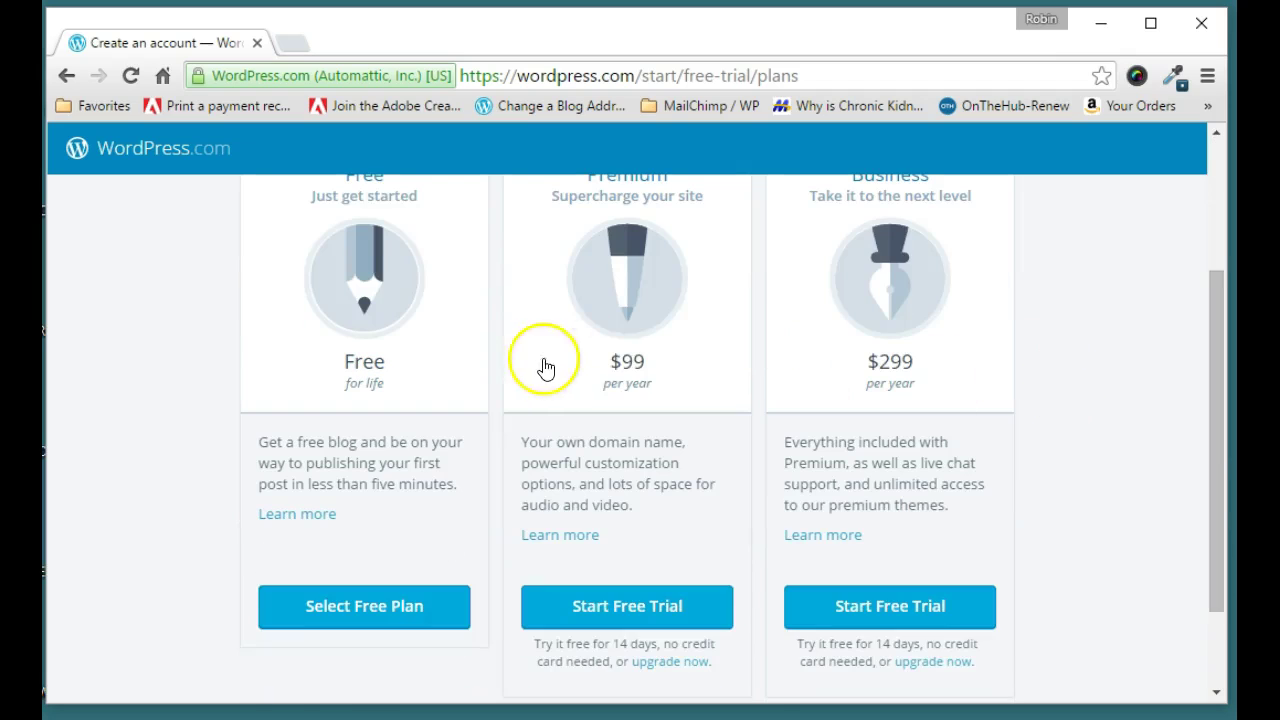
scroll(970, 385, up, 1)
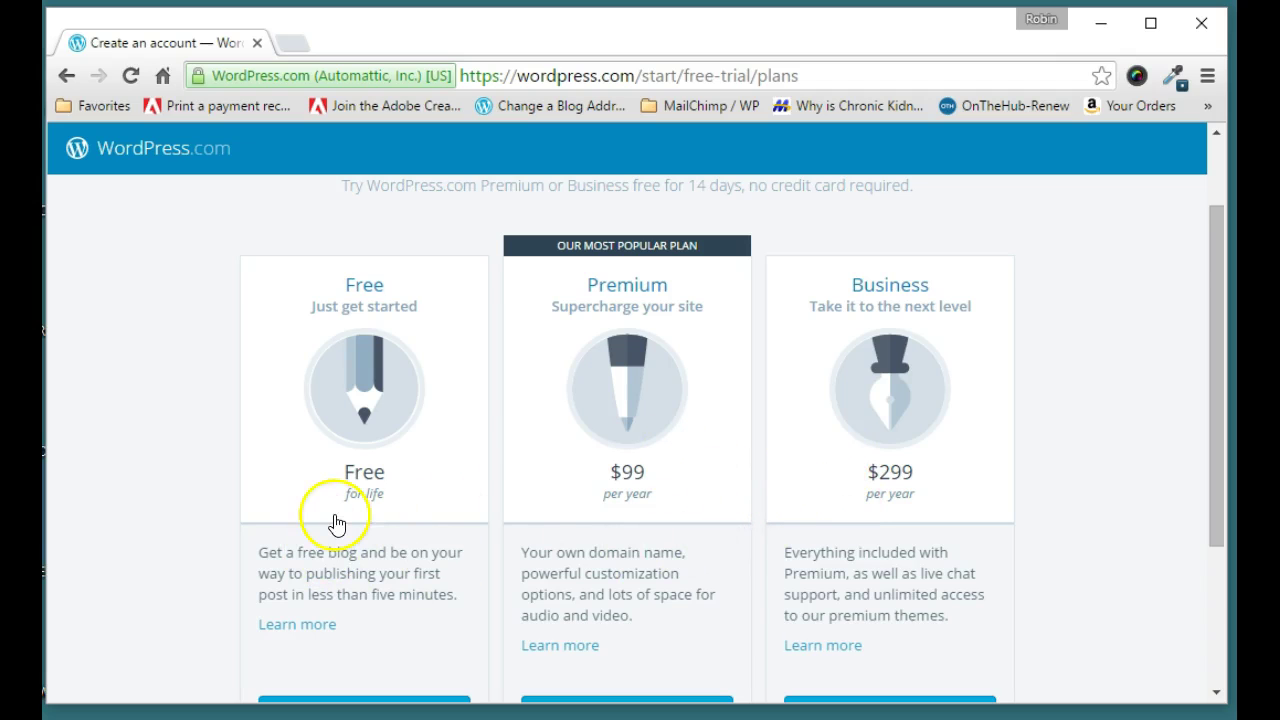
scroll(335, 515, down, 2)
click(369, 612)
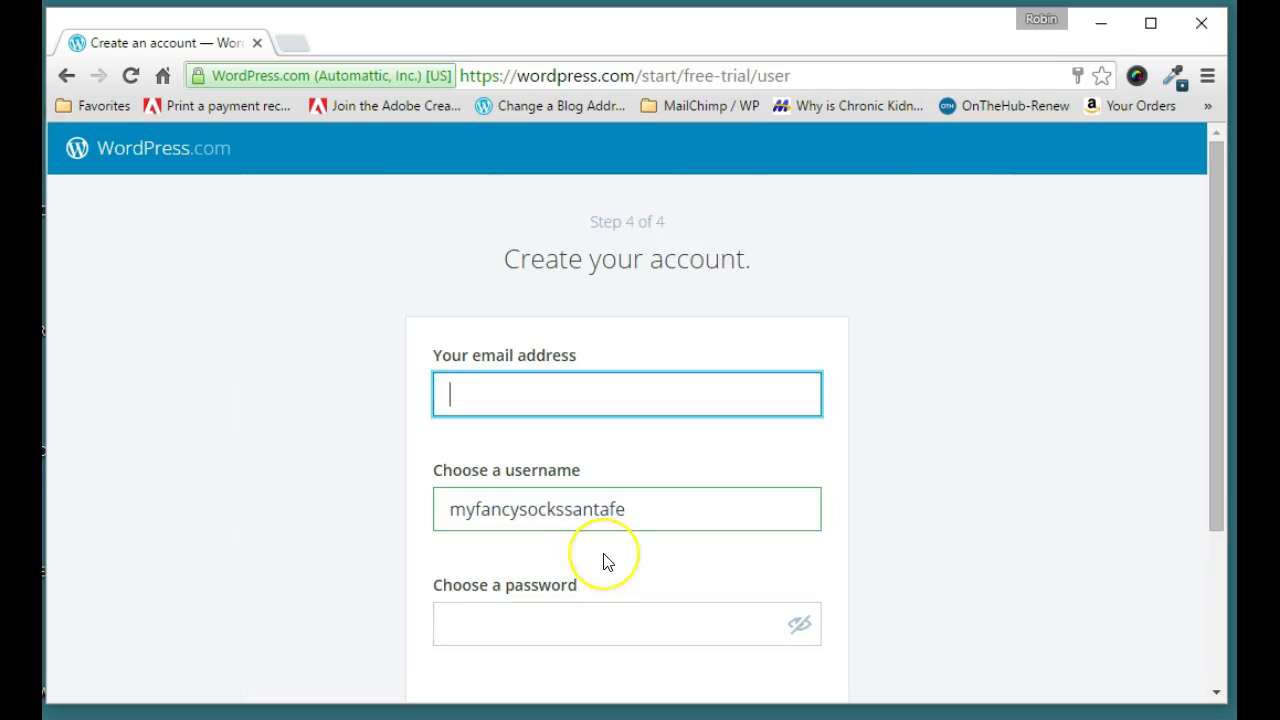
Step: Fill in the account's email address and highlight the suggested username
click(494, 414)
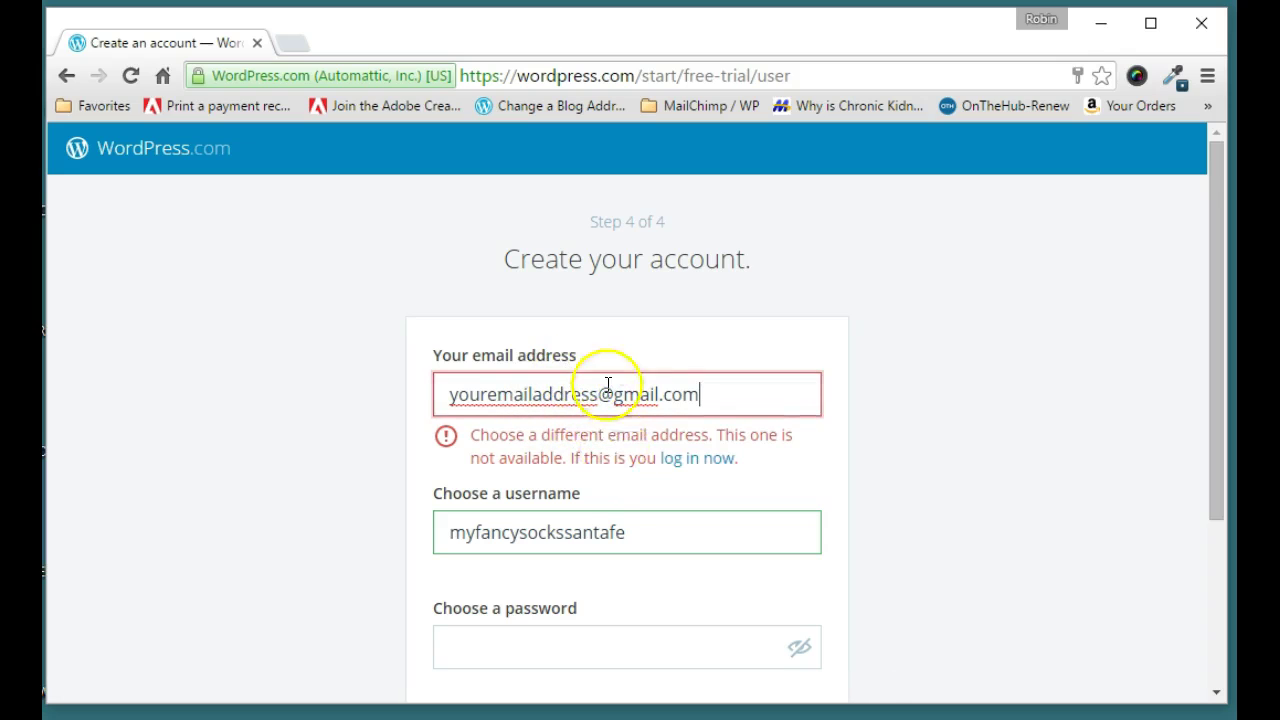
scroll(690, 445, down, 1)
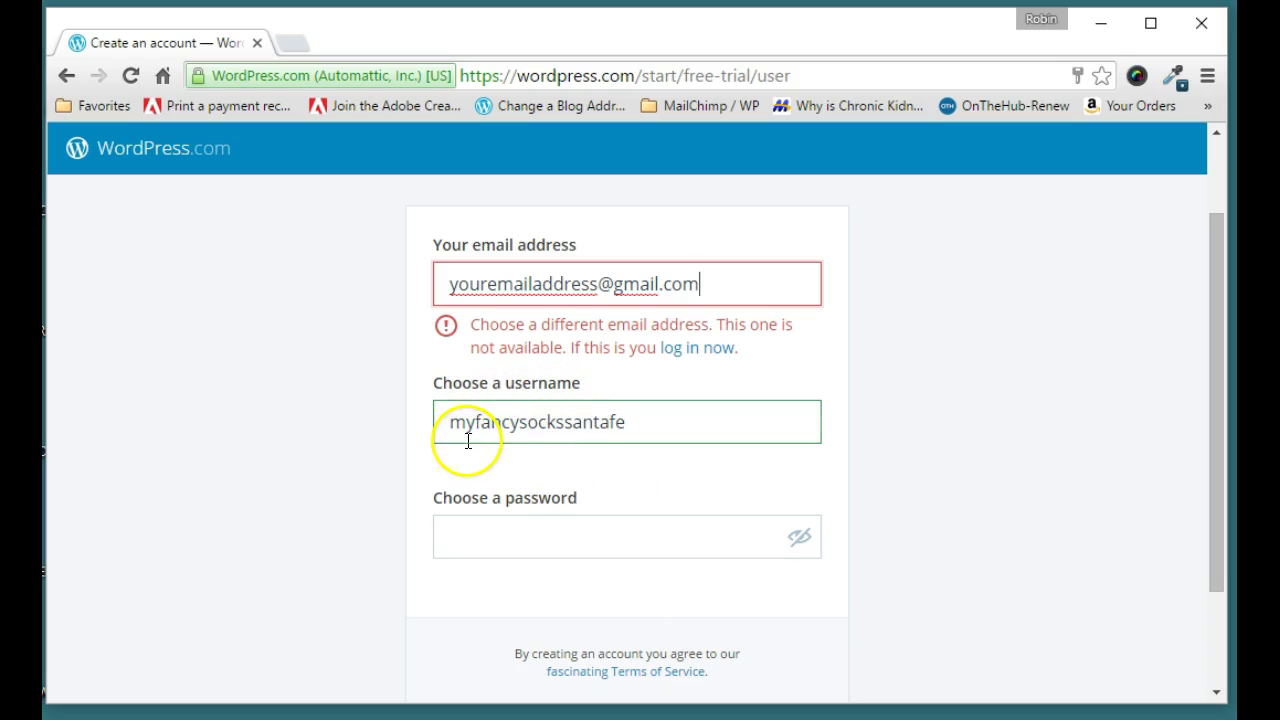
drag(633, 430, 446, 421)
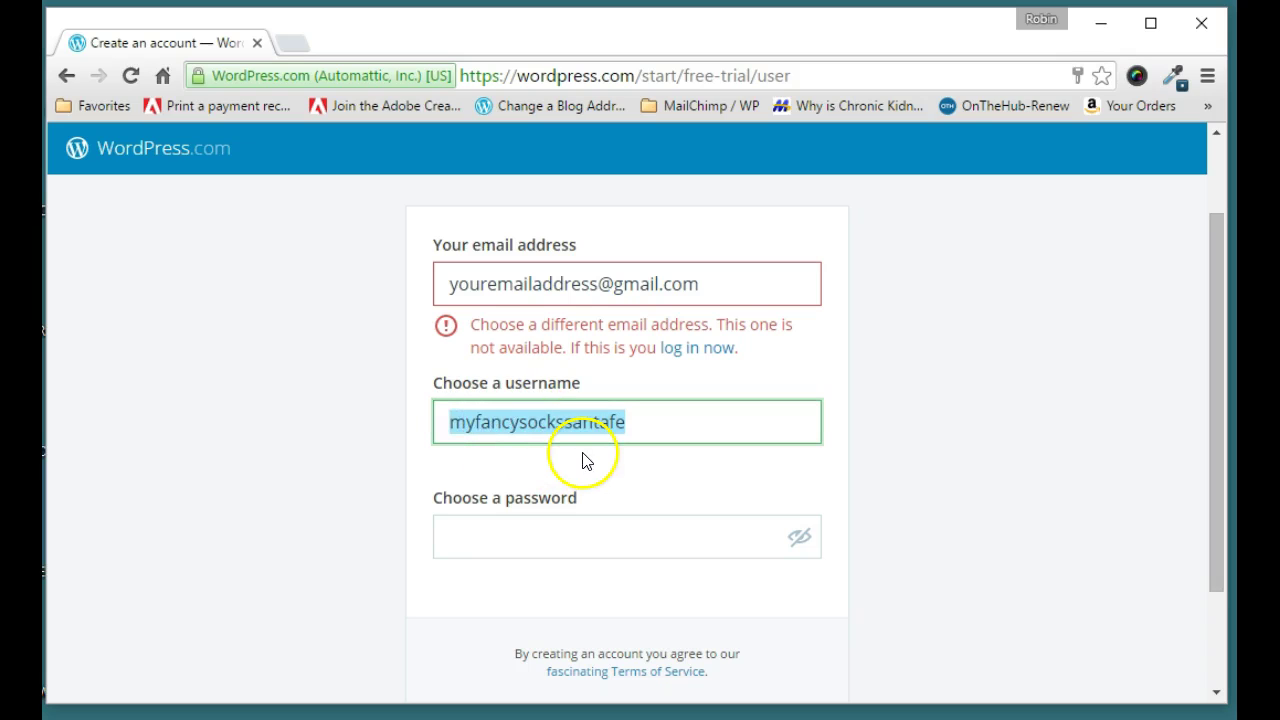
Step: Highlight the sample complex password in the Word prep notes, and review the password field and account creation option on the sign-up form
click(594, 534)
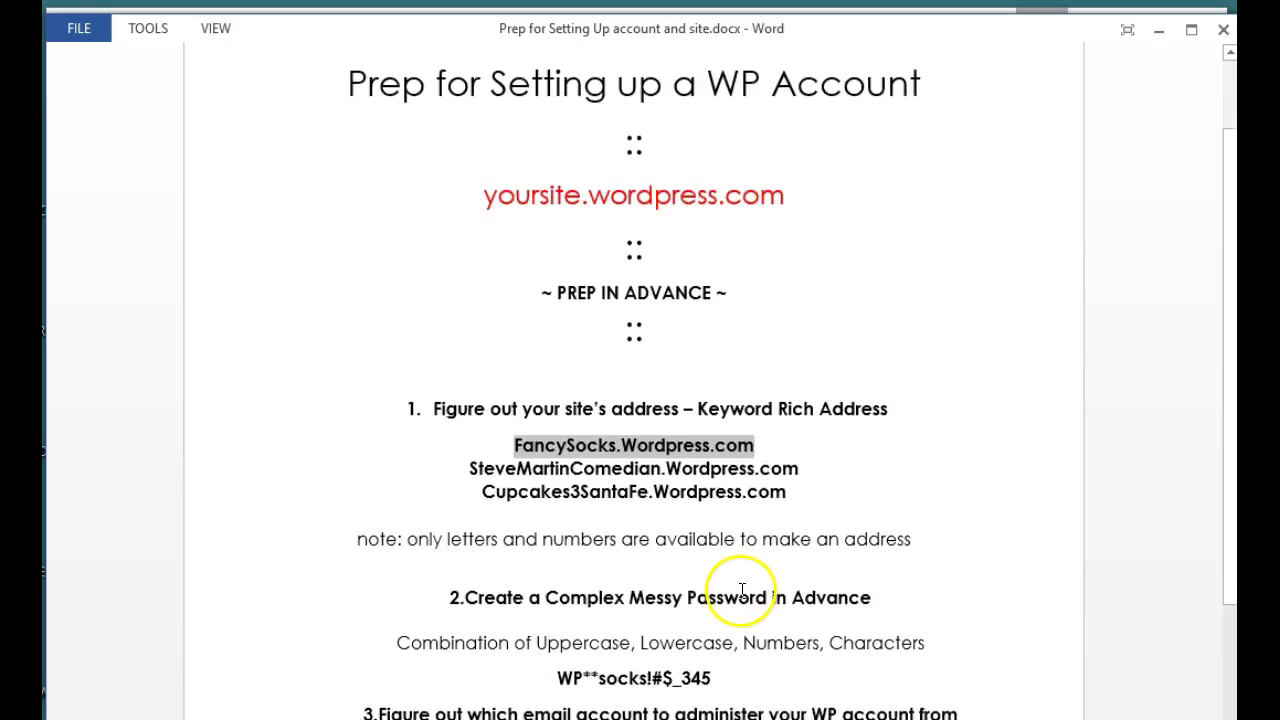
scroll(741, 590, down, 3)
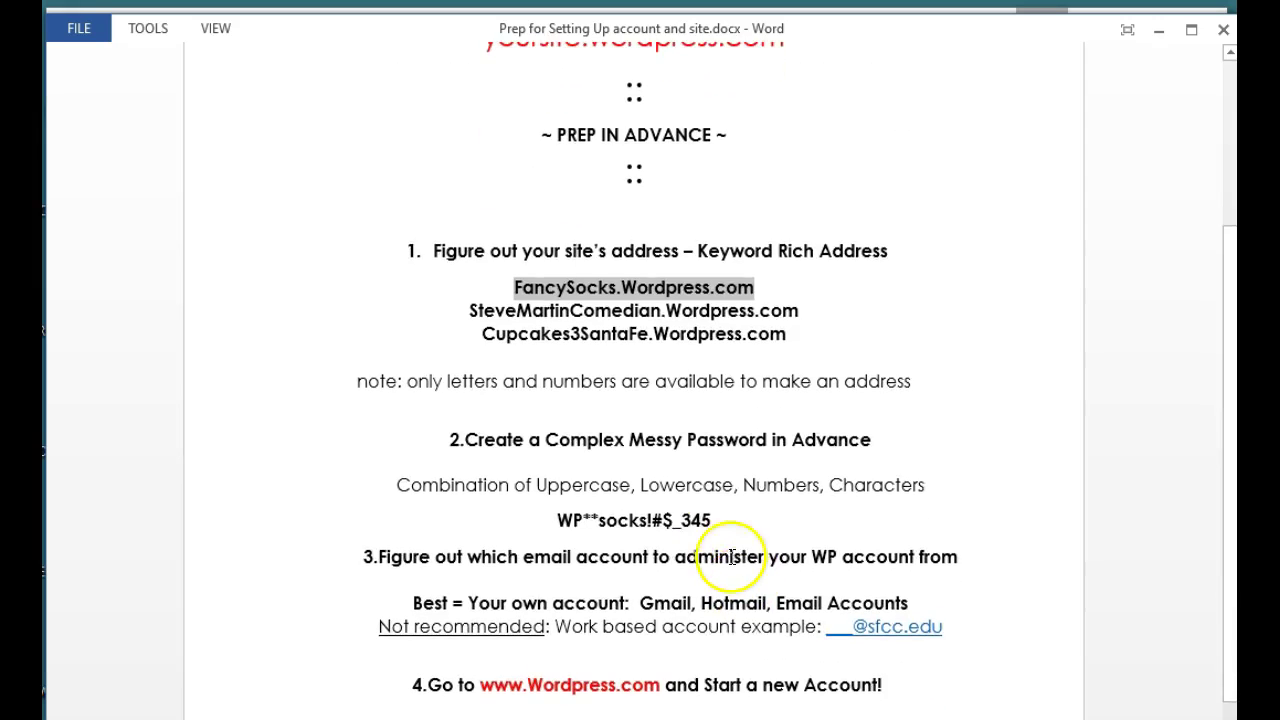
drag(720, 521, 545, 525)
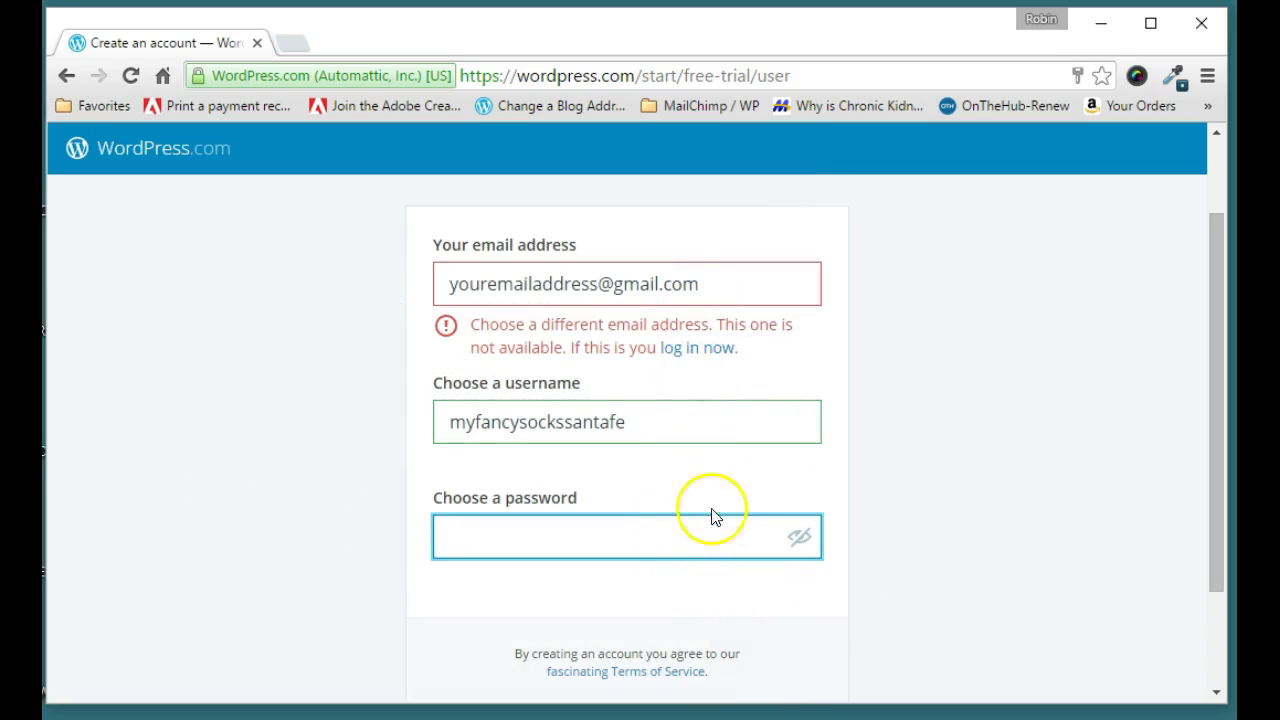
scroll(711, 517, down, 2)
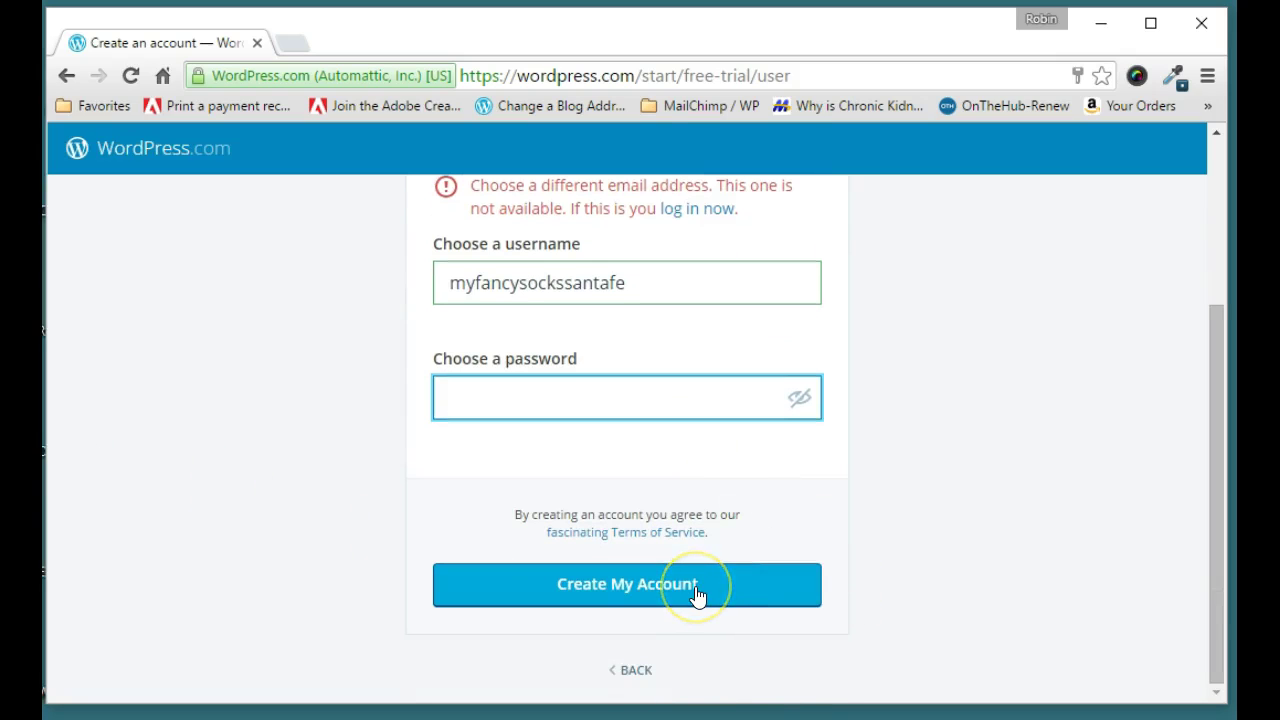
scroll(1054, 609, up, 3)
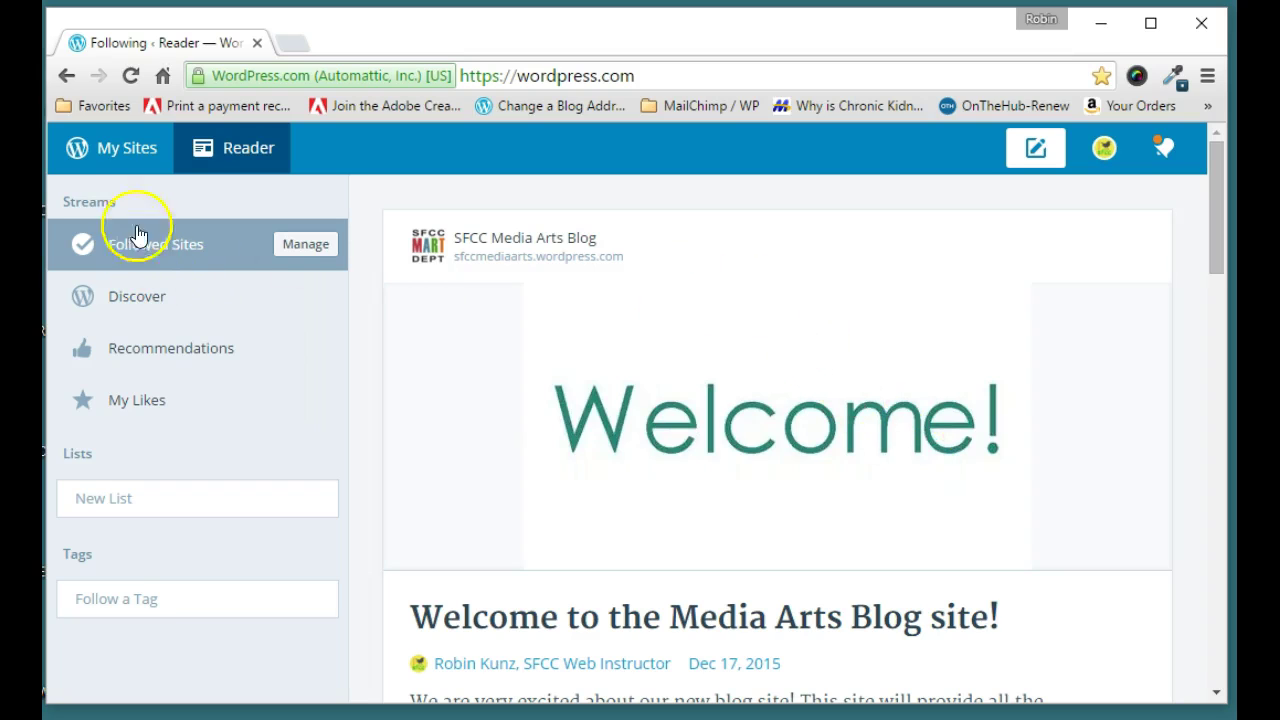
Step: Browse the posts from followed sites in the Reader, including the SFCC Media Arts Blog entries
click(124, 162)
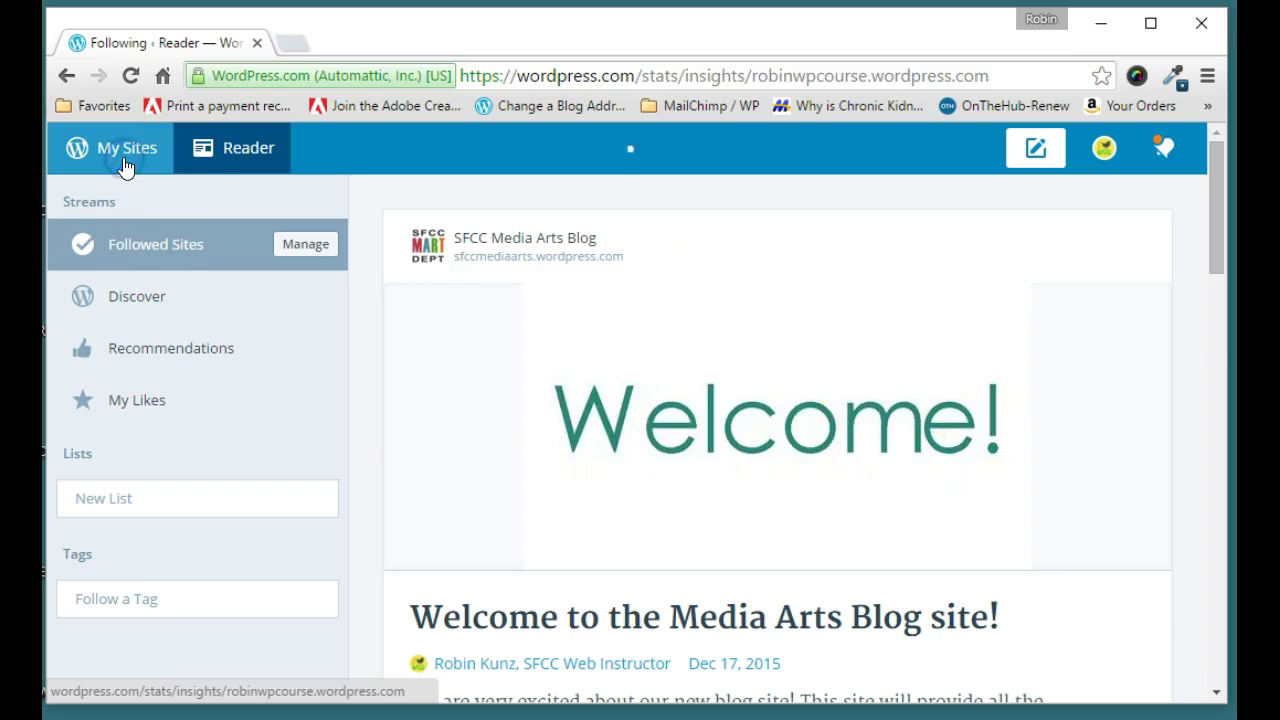
click(253, 147)
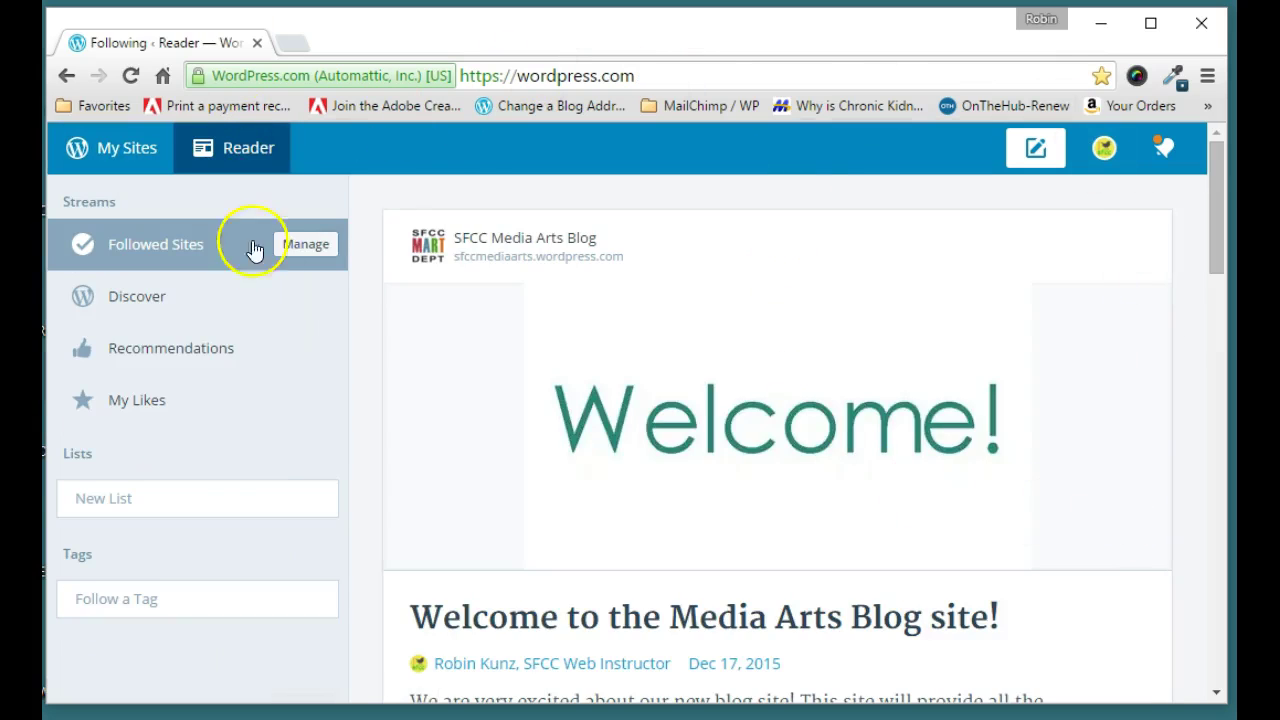
scroll(686, 486, down, 8)
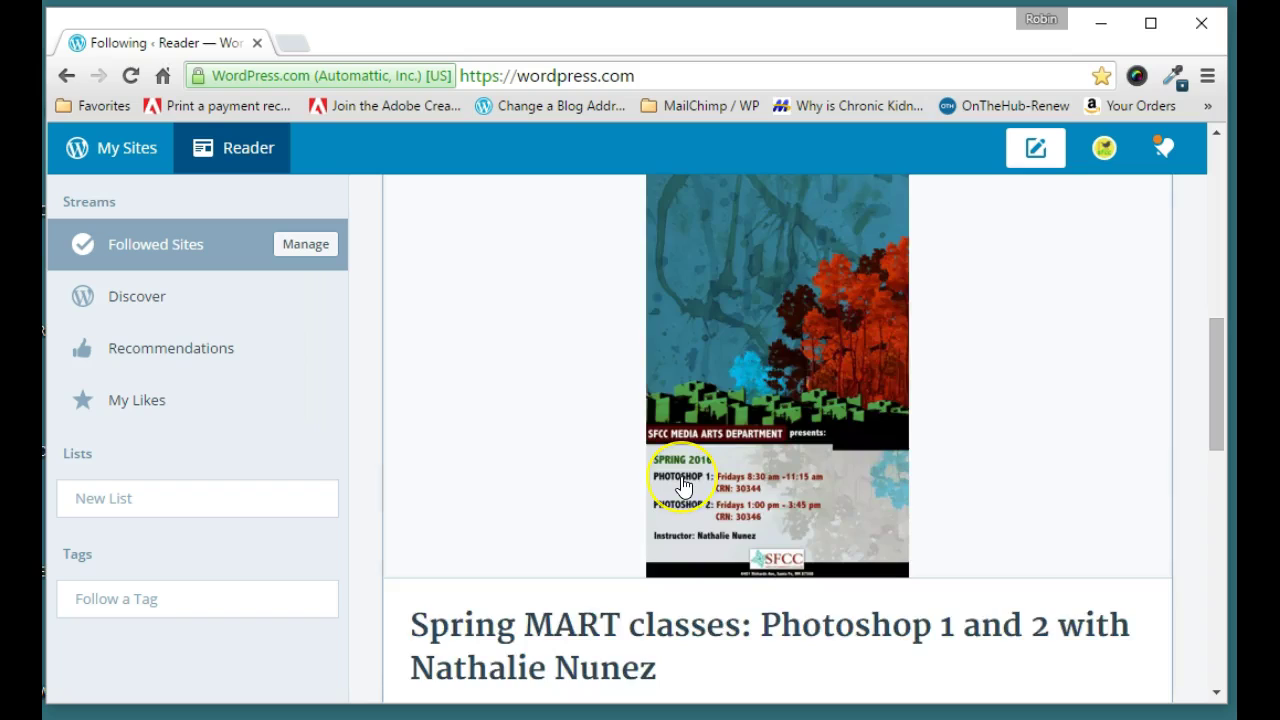
scroll(683, 486, down, 9)
scroll(683, 486, up, 16)
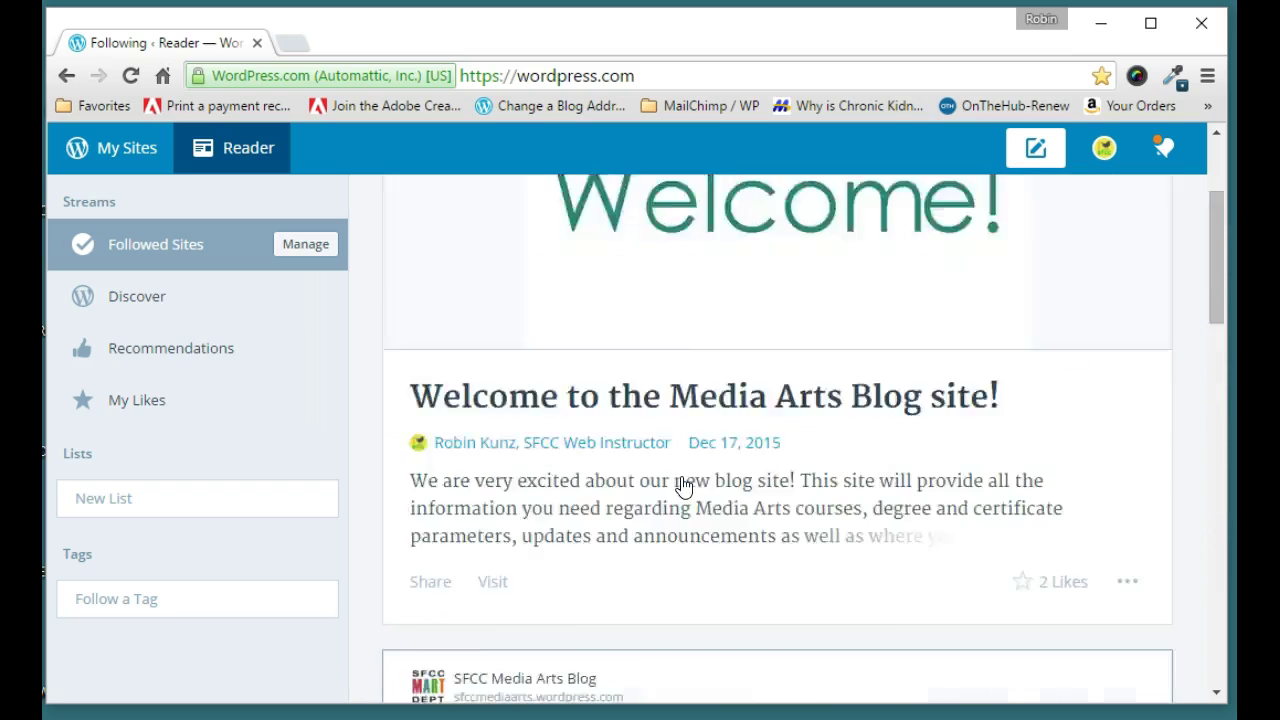
scroll(684, 487, up, 2)
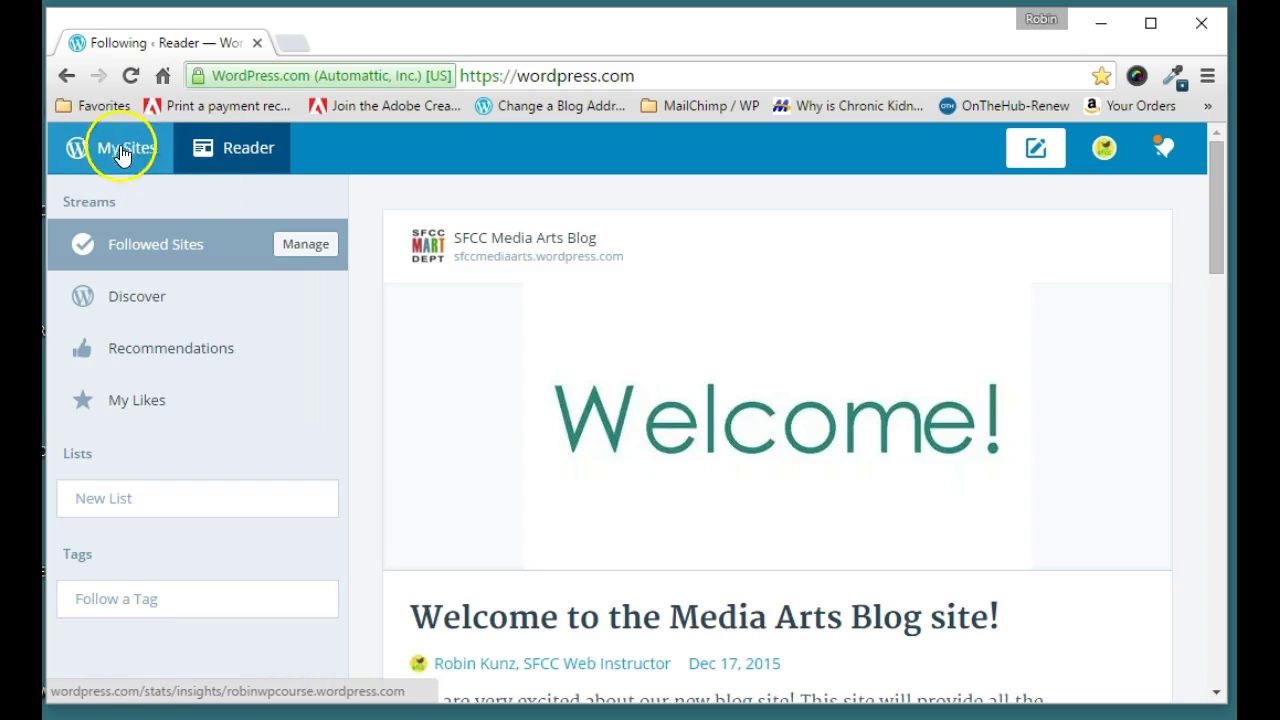
click(243, 160)
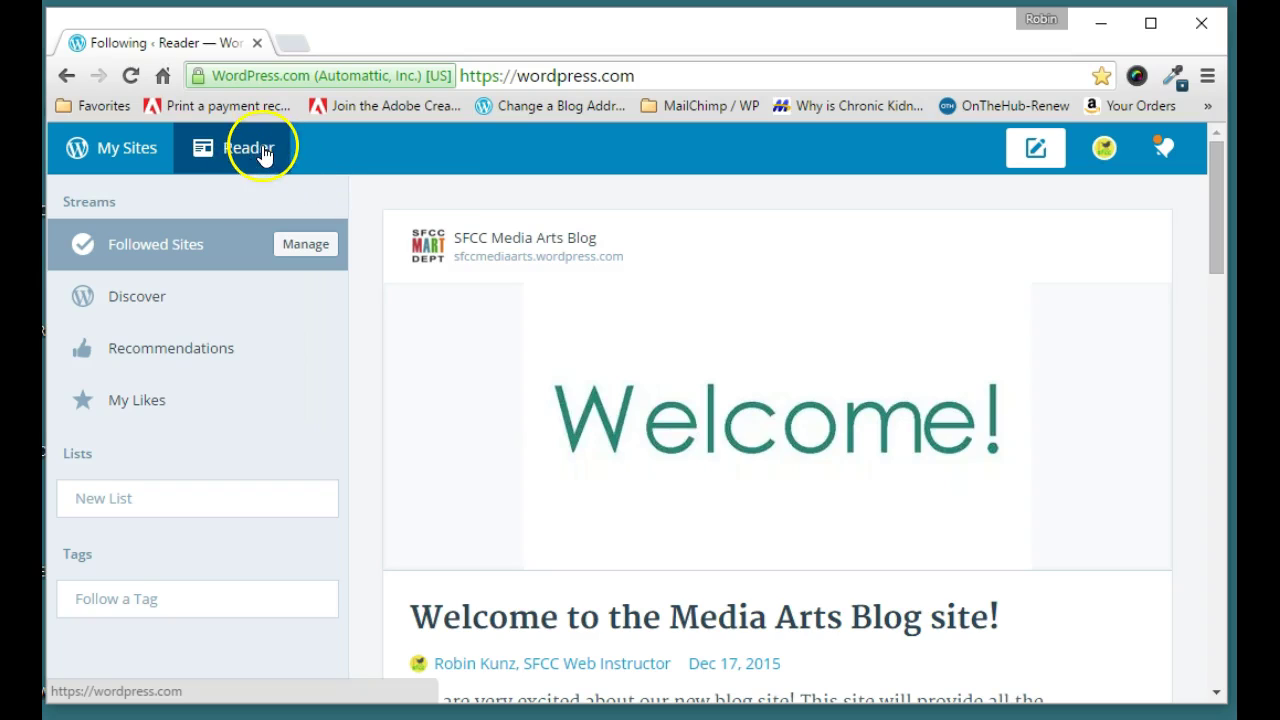
scroll(671, 366, down, 7)
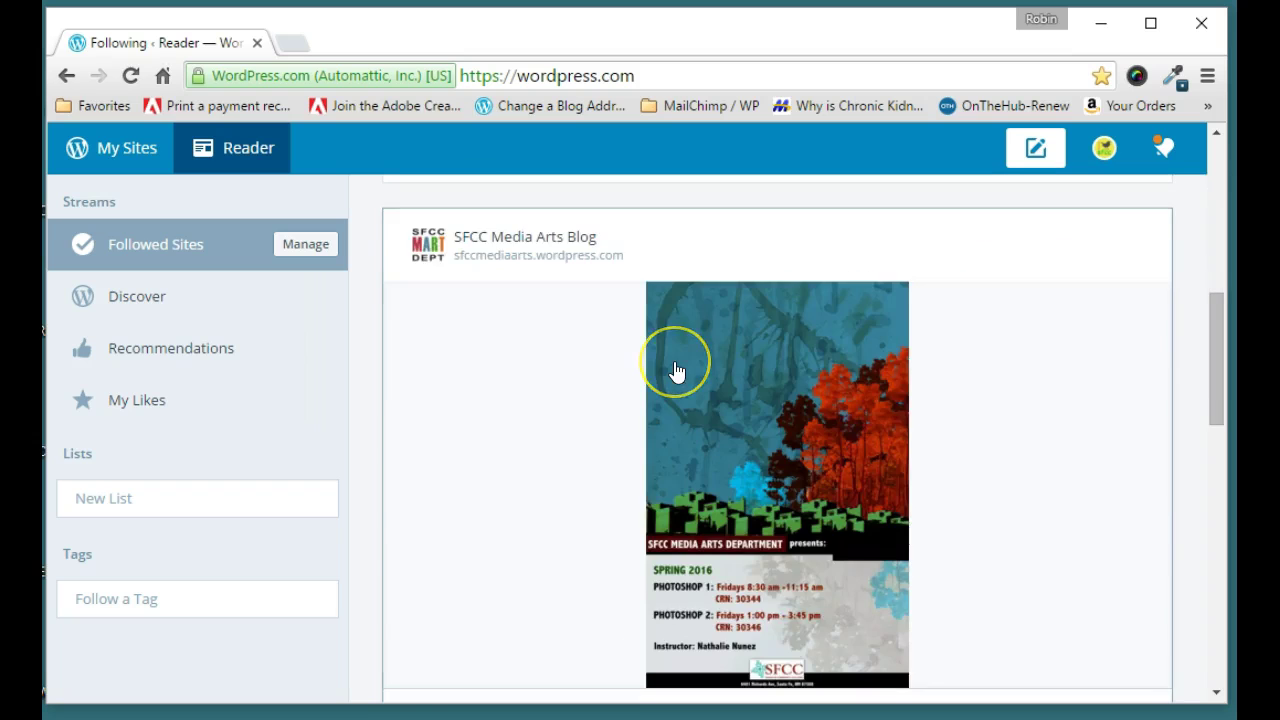
scroll(676, 371, down, 7)
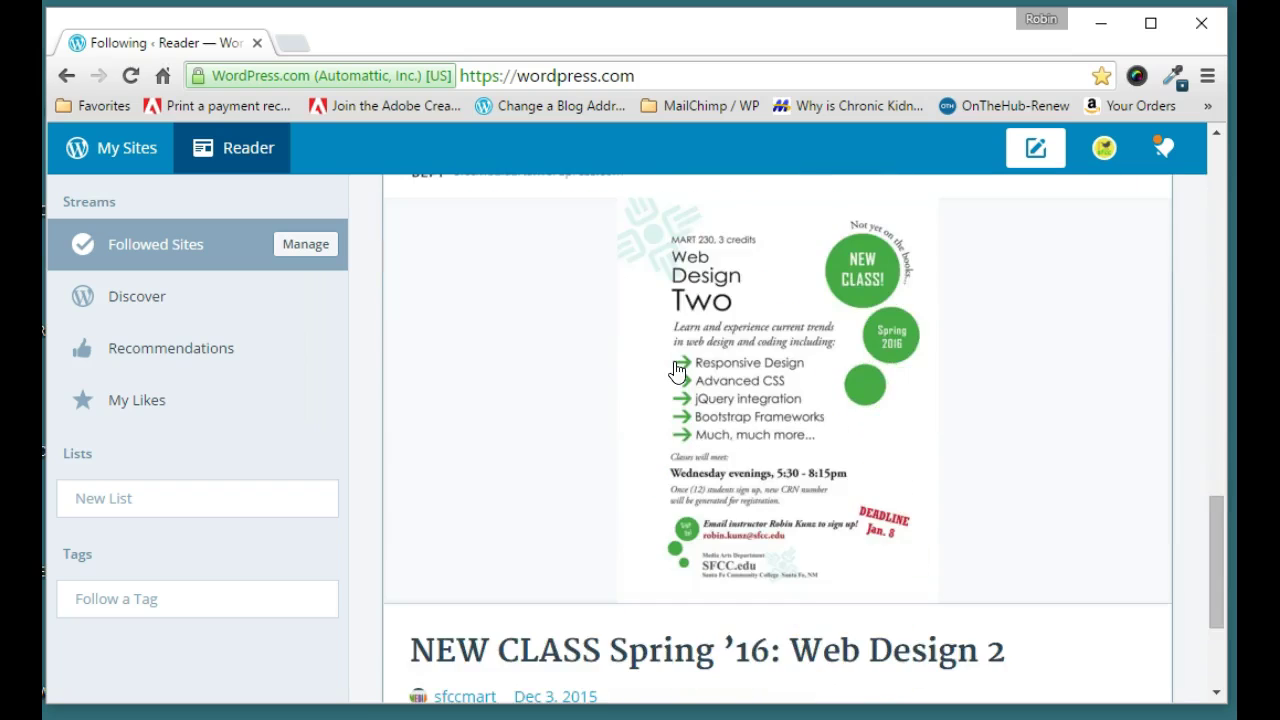
scroll(676, 371, up, 14)
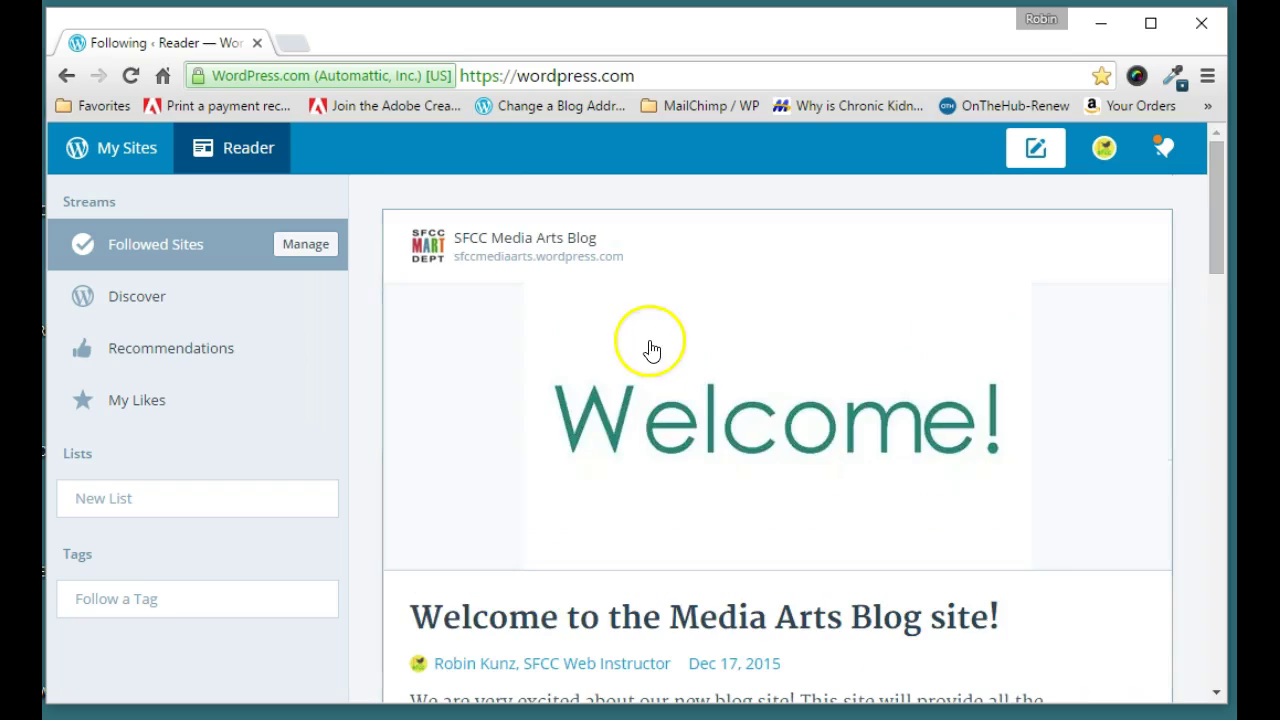
scroll(708, 428, down, 3)
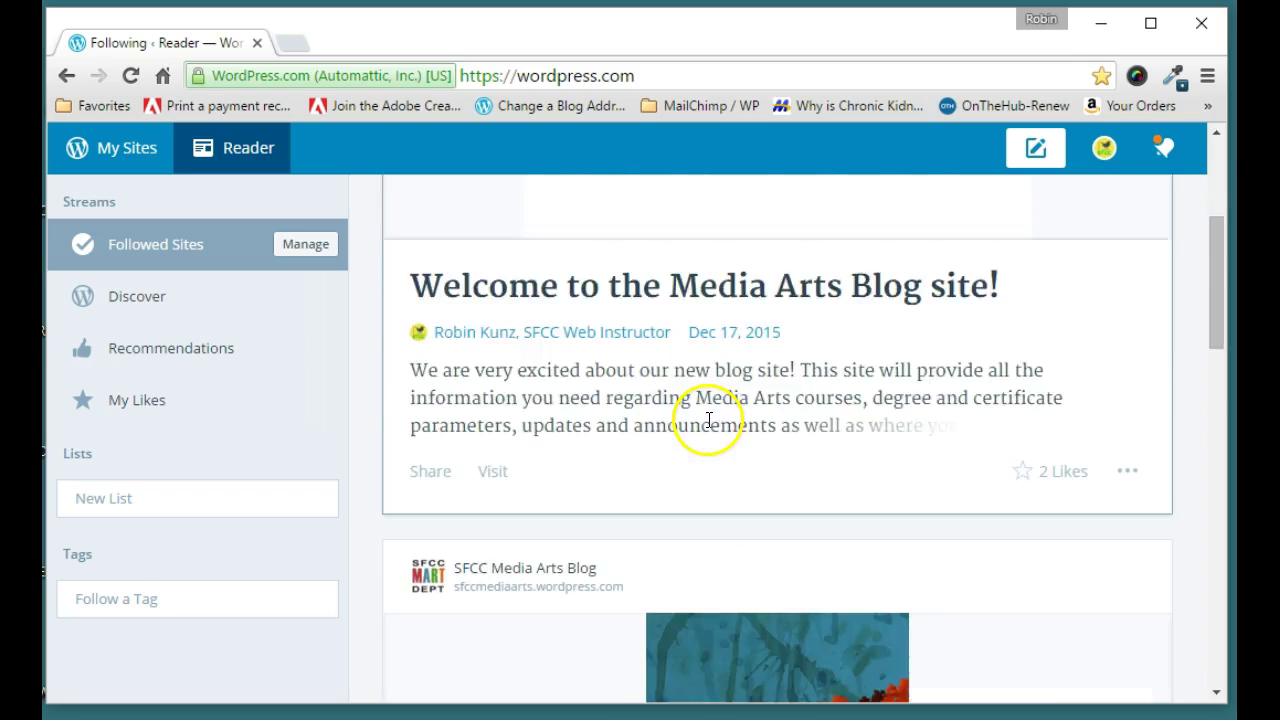
scroll(708, 428, up, 3)
drag(707, 380, 709, 347)
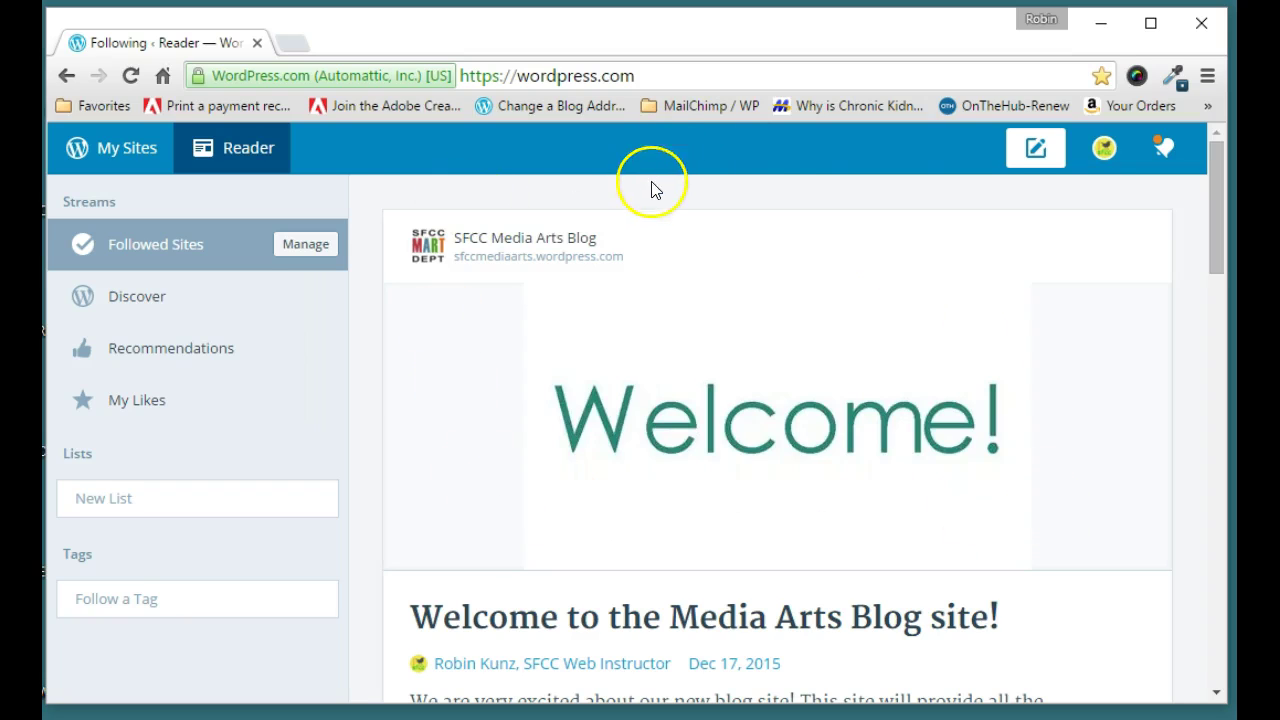
Step: Open My Sites and examine the site's Publish, Personalize and Configure options along with its stats insights
click(116, 147)
mouse_move(188, 288)
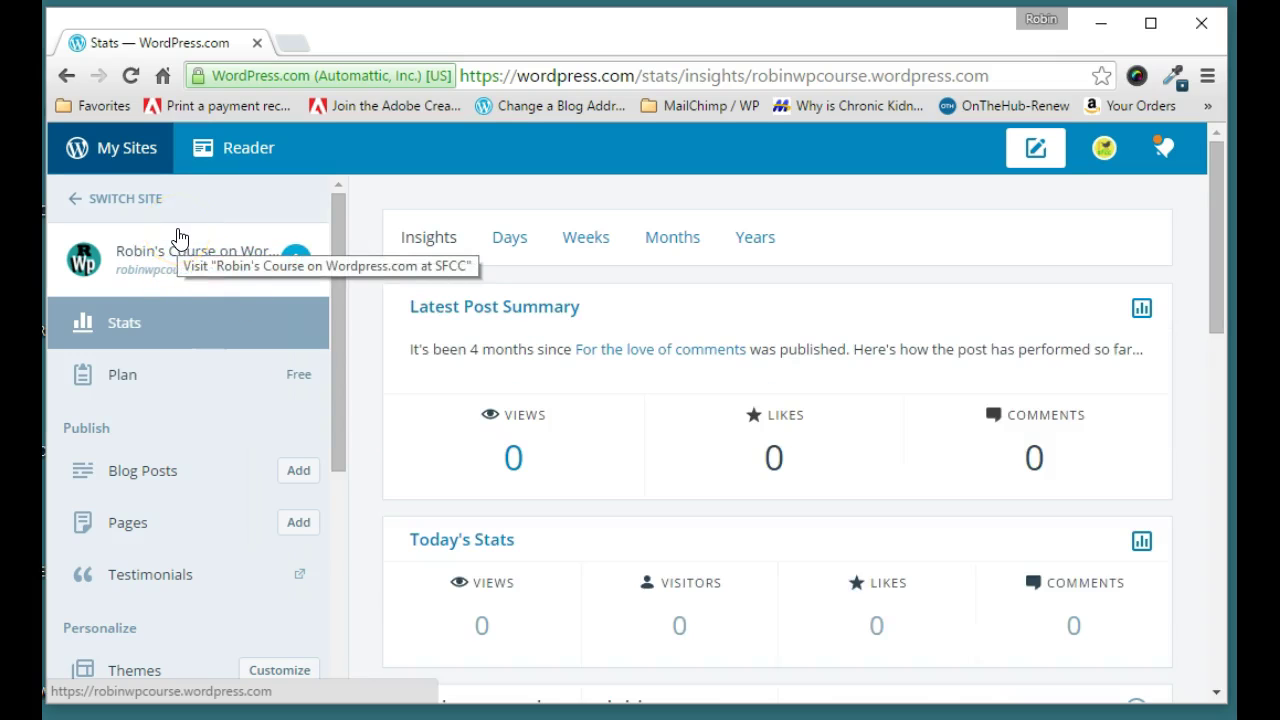
scroll(157, 286, down, 3)
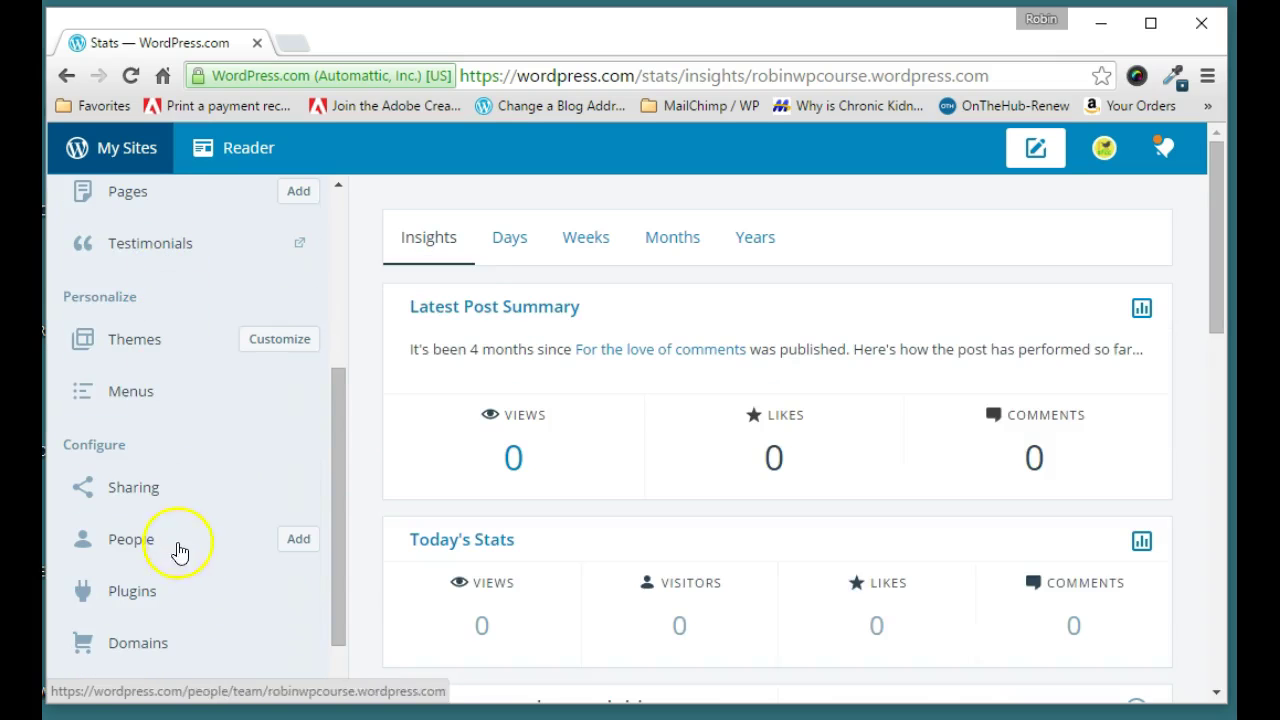
scroll(177, 560, up, 5)
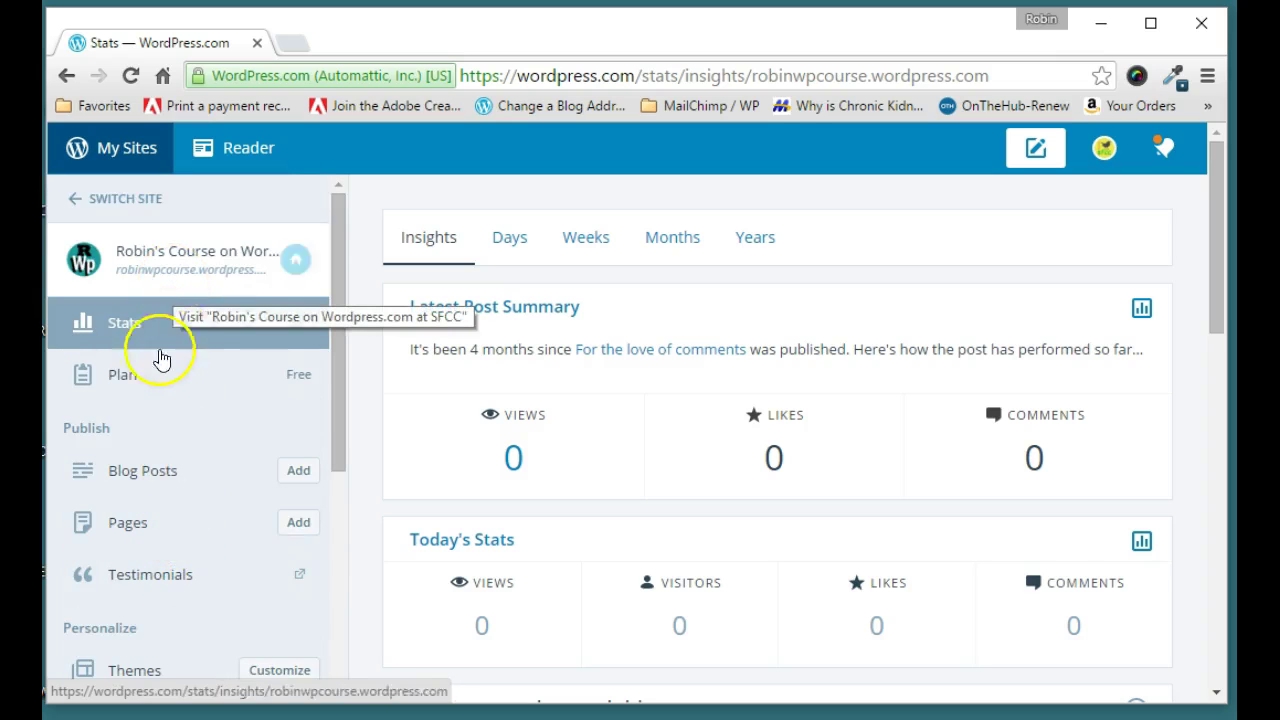
scroll(169, 409, down, 5)
scroll(170, 470, down, 2)
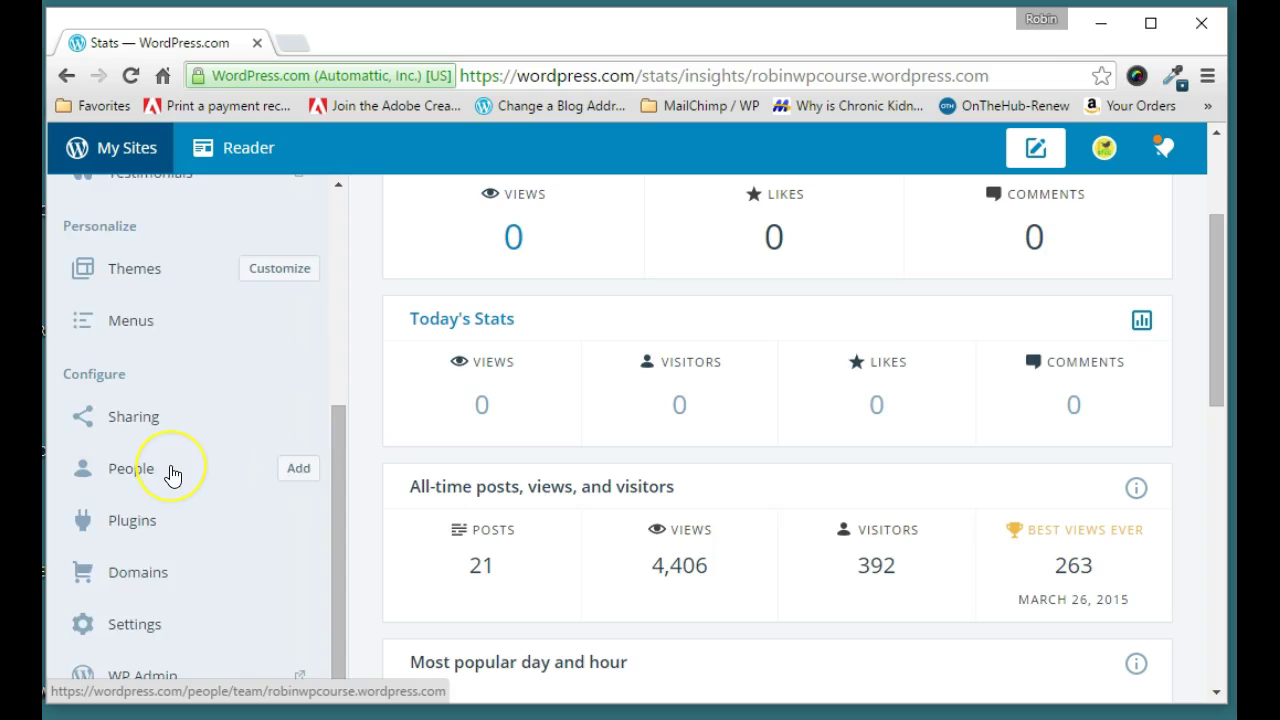
scroll(170, 472, up, 6)
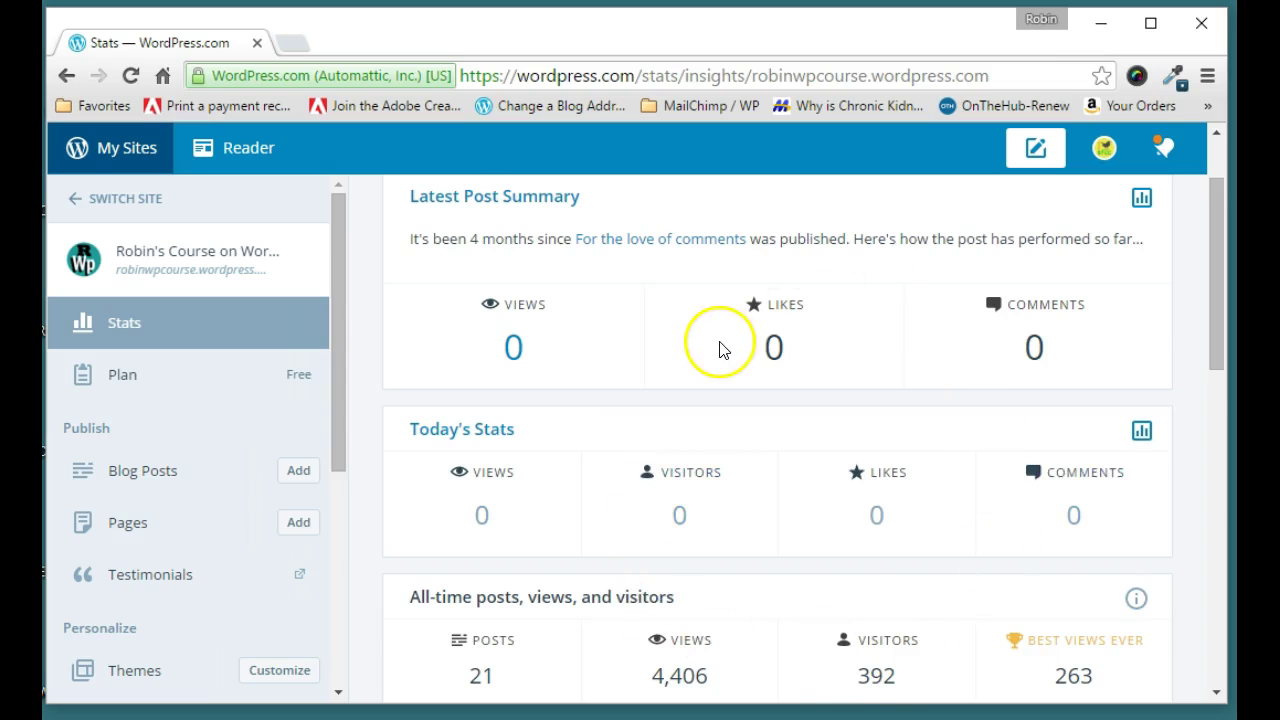
scroll(720, 349, down, 4)
scroll(724, 360, up, 4)
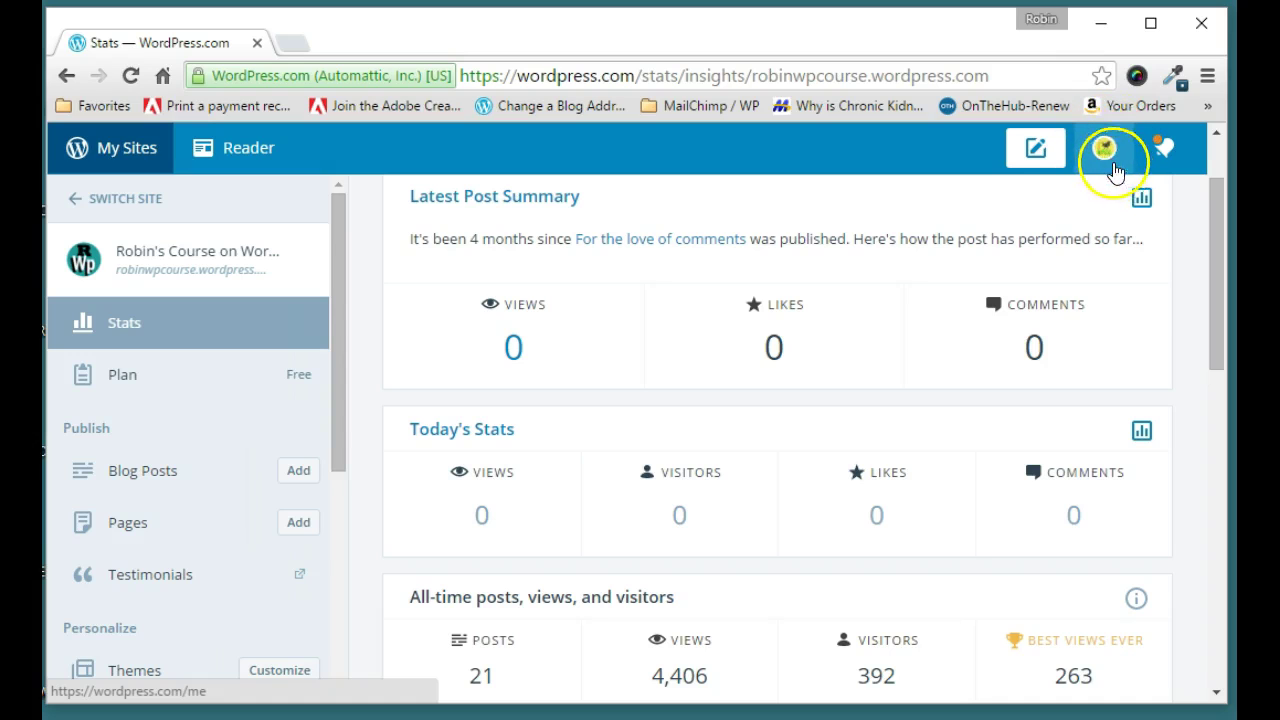
Step: Open the account's profile page and look over its details form, profile links and account options
click(1104, 148)
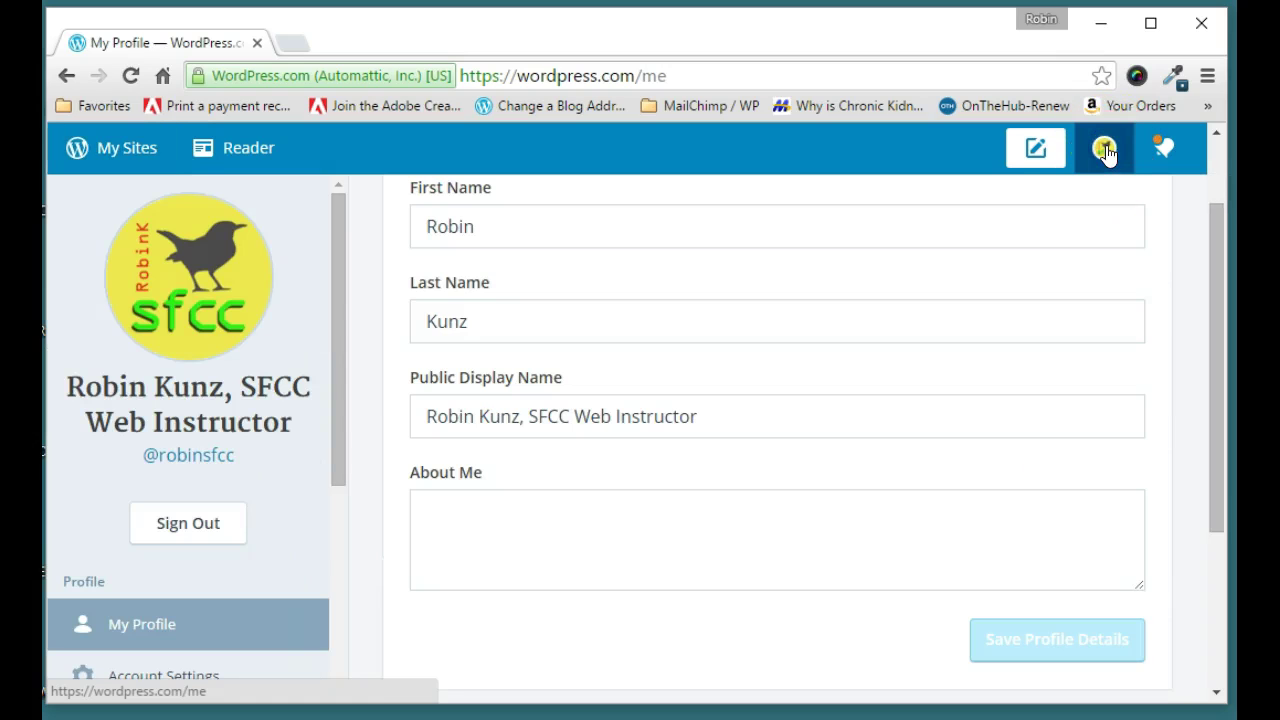
scroll(665, 575, down, 2)
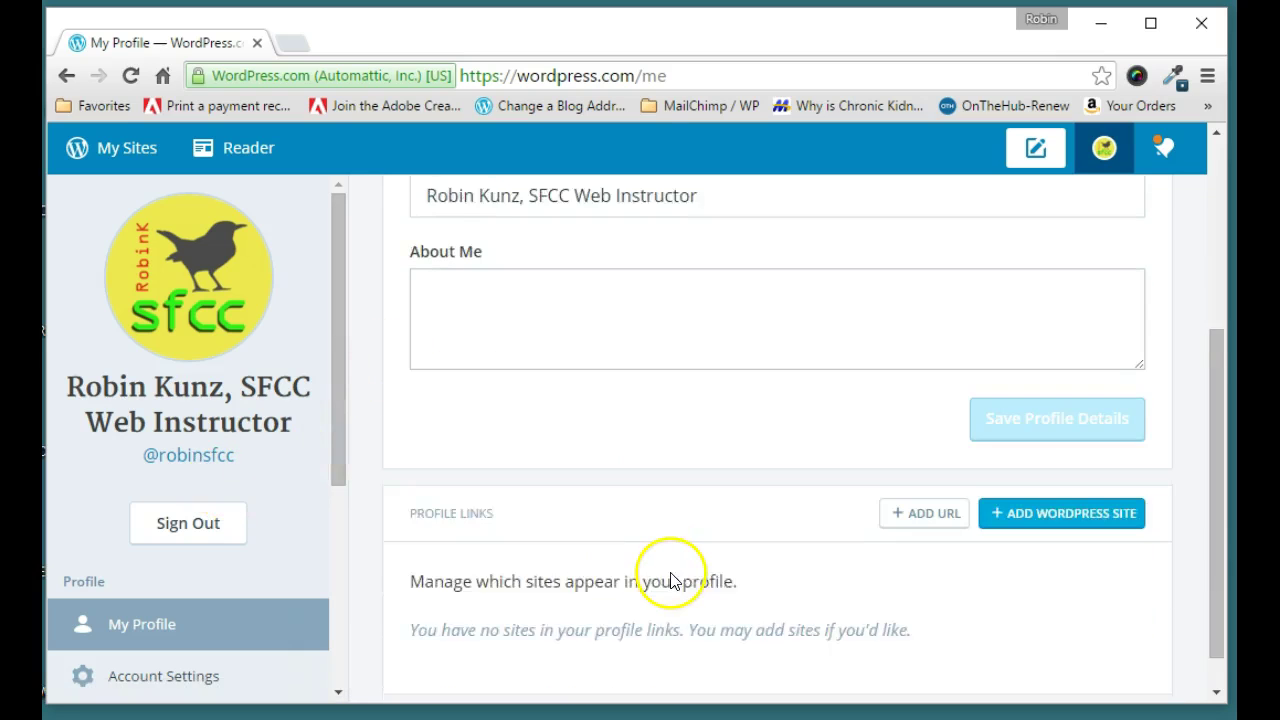
scroll(670, 577, up, 4)
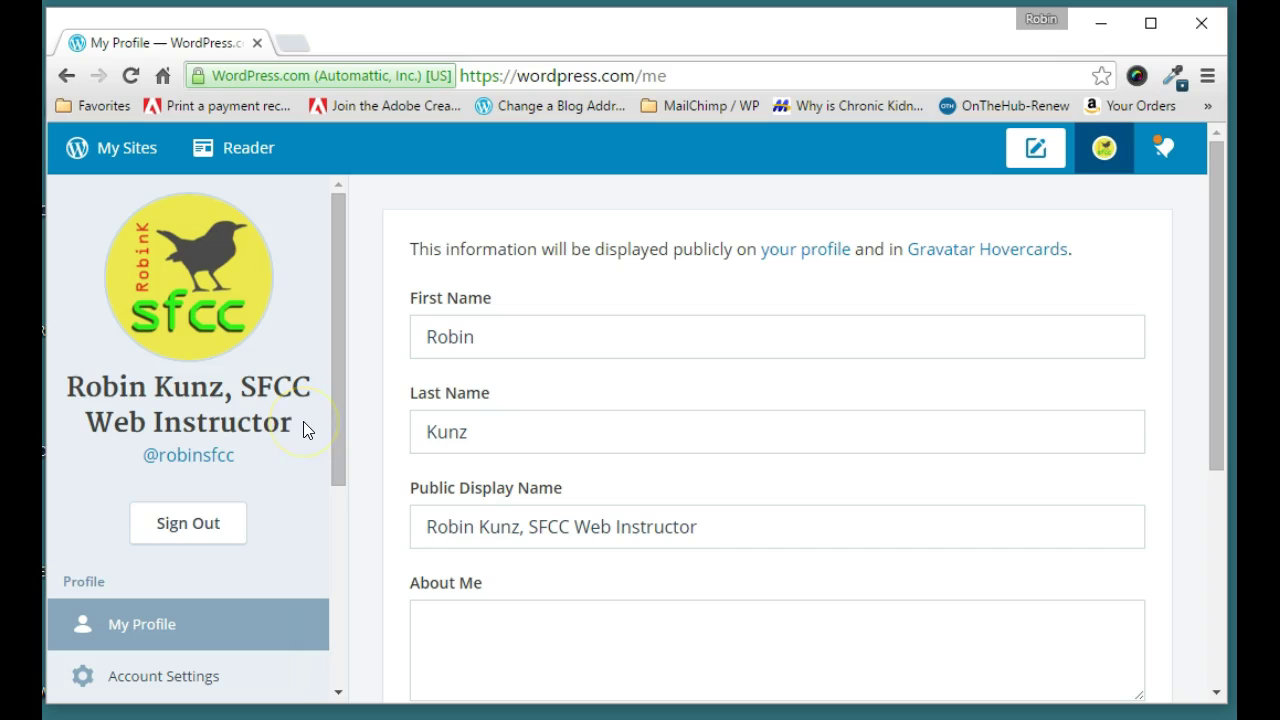
scroll(294, 463, down, 3)
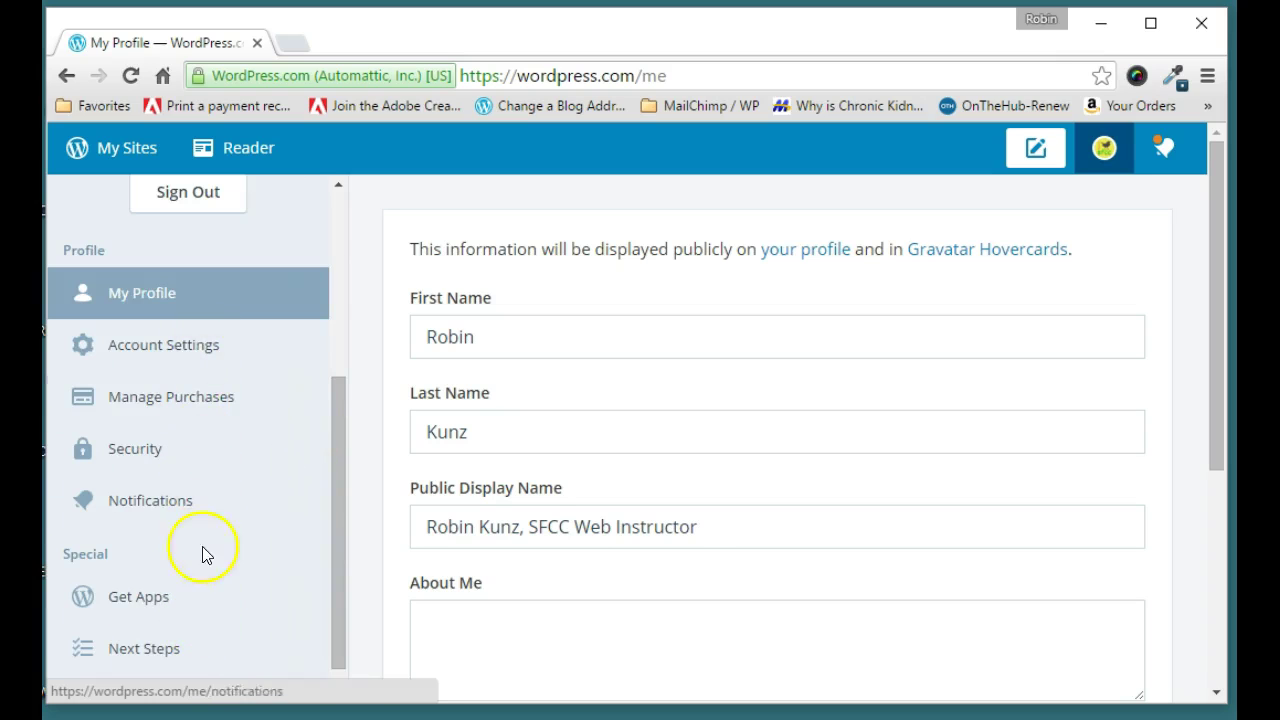
scroll(215, 355, up, 1)
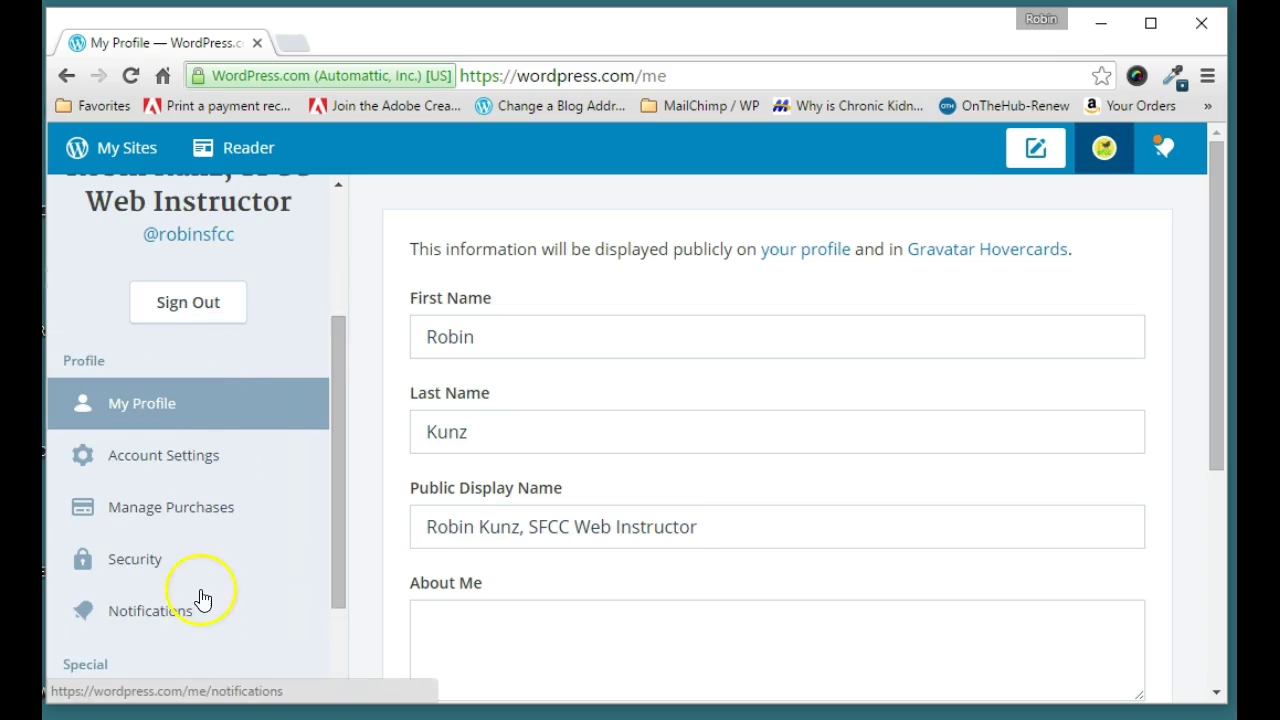
scroll(255, 420, up, 2)
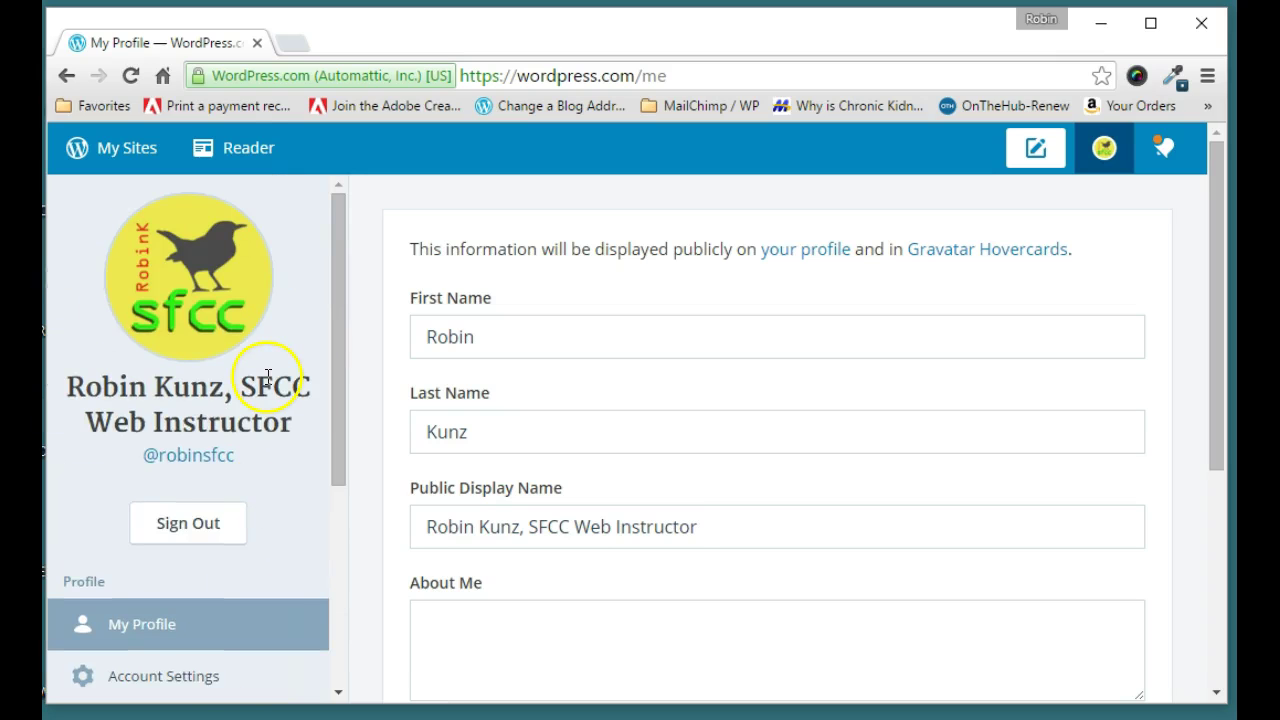
Step: Inspect the profile's first name and last name, and highlight the public display name
click(497, 329)
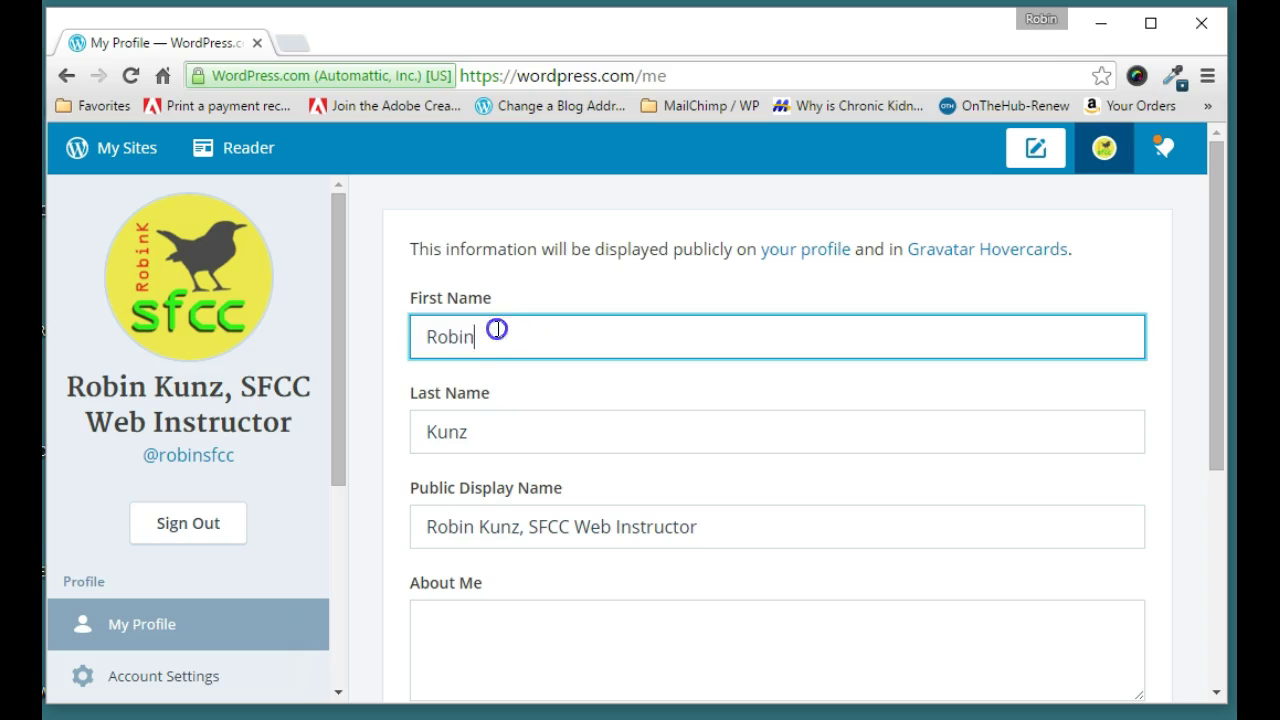
drag(484, 434, 413, 418)
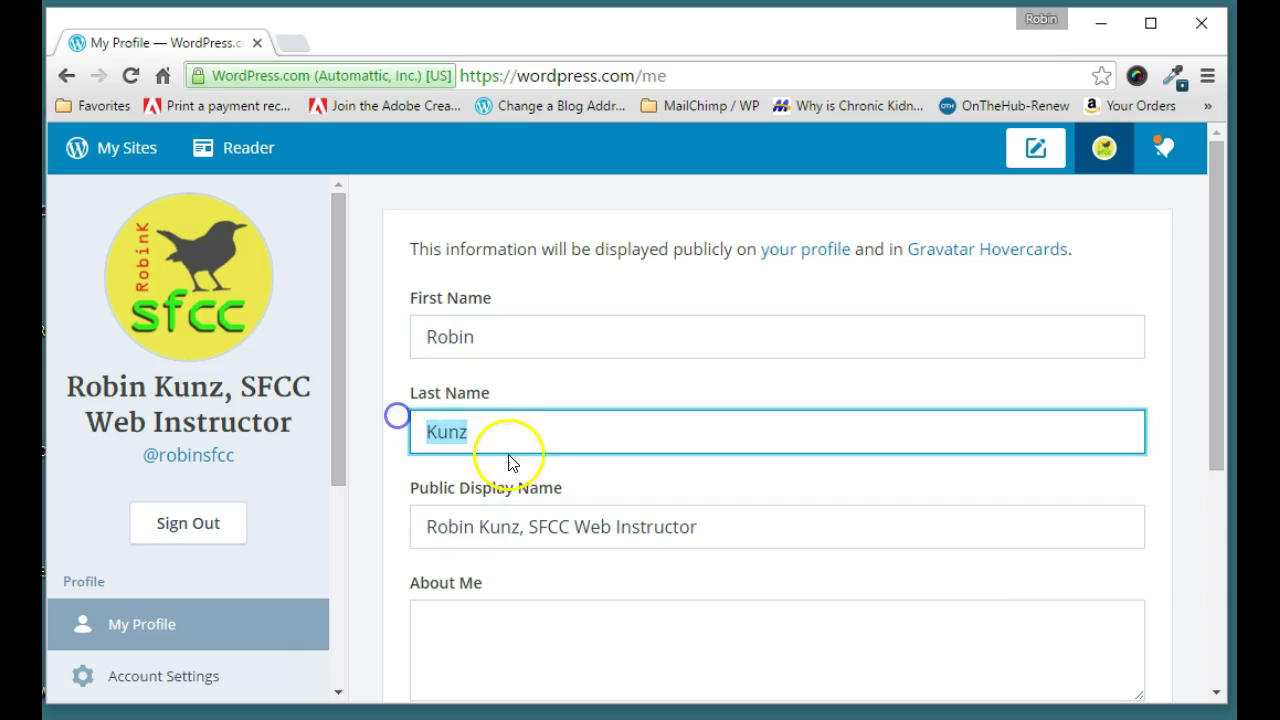
scroll(508, 460, down, 2)
drag(720, 306, 532, 300)
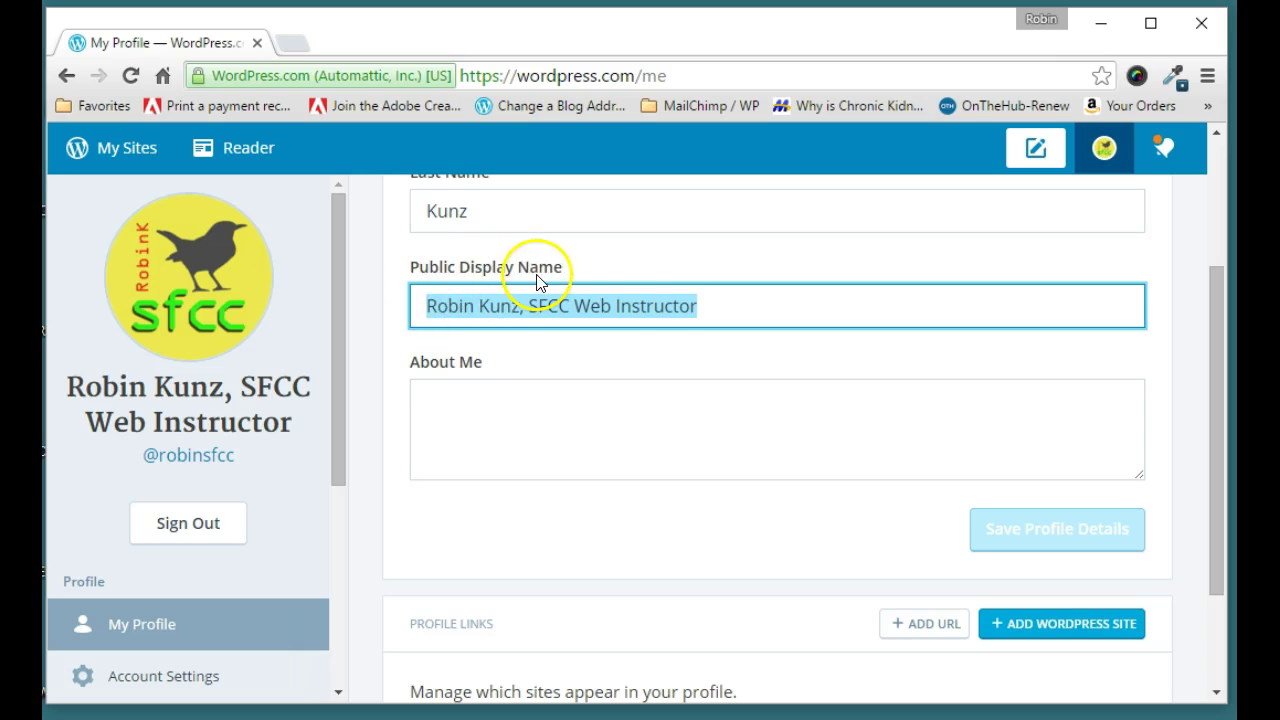
click(680, 322)
drag(708, 312, 420, 314)
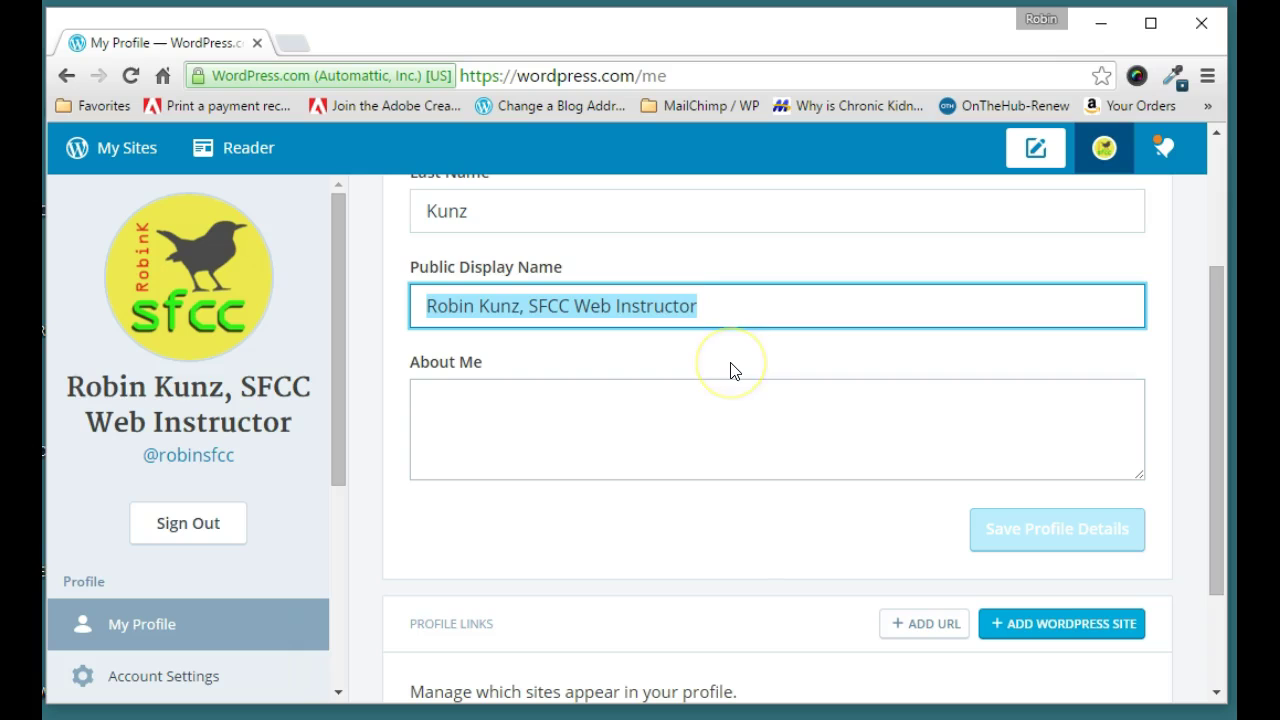
click(724, 318)
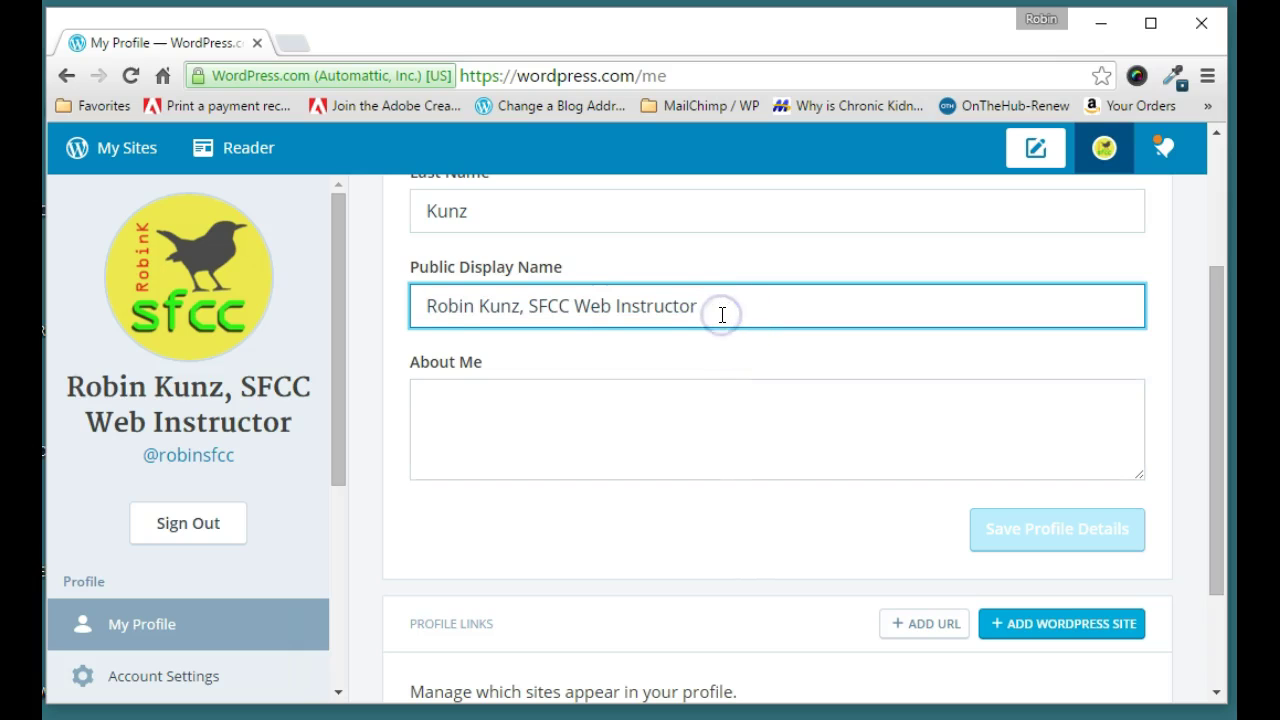
drag(722, 299, 371, 274)
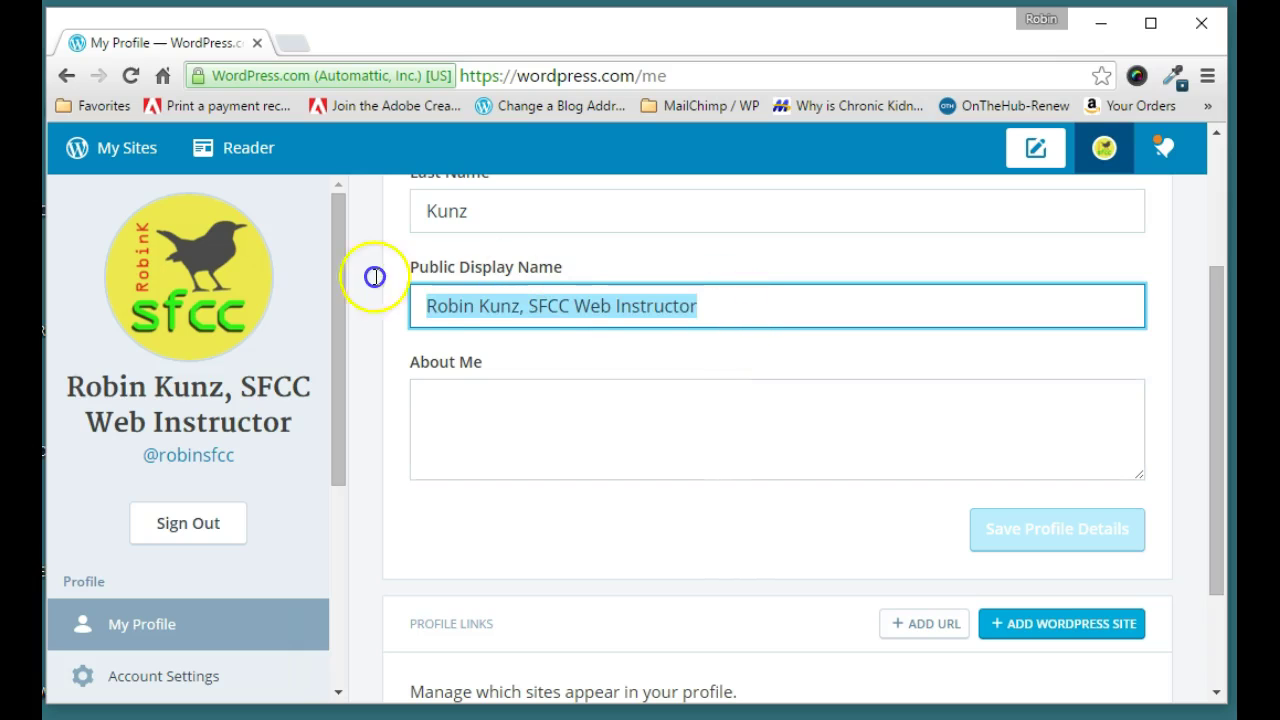
click(711, 300)
drag(711, 300, 477, 304)
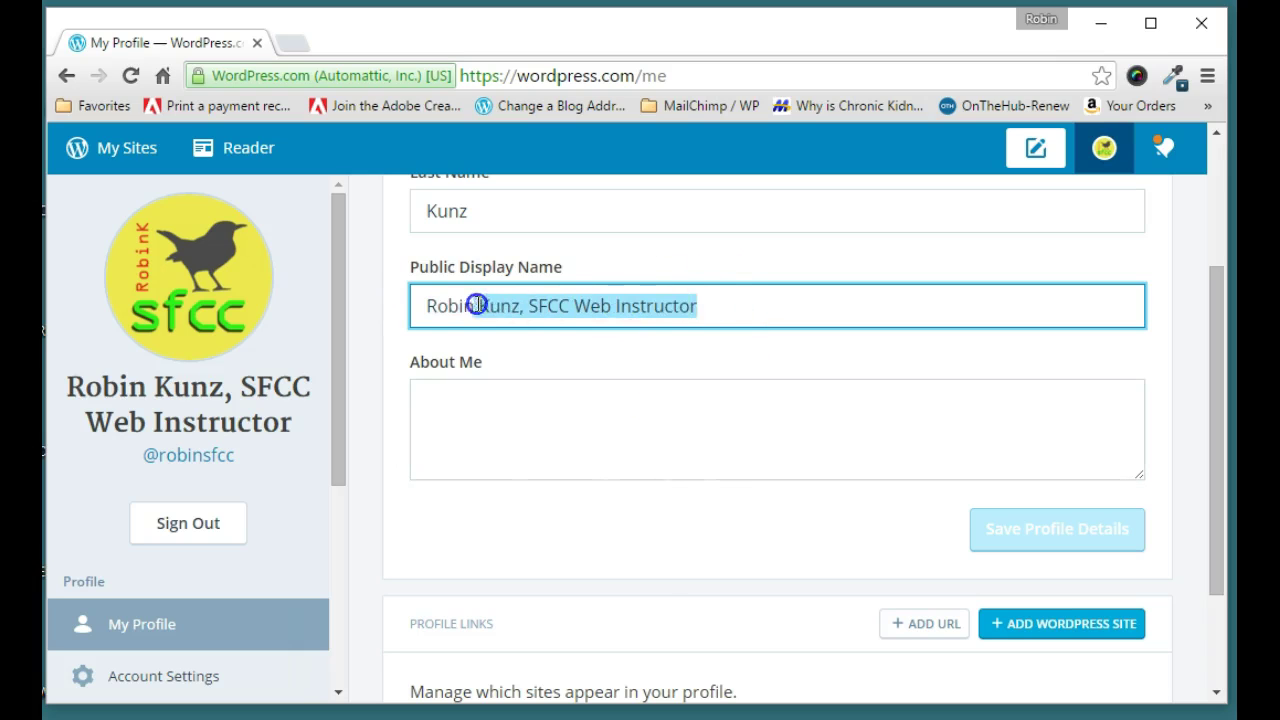
Step: Look over the profile form's About Me box and the Profile Links section
click(640, 381)
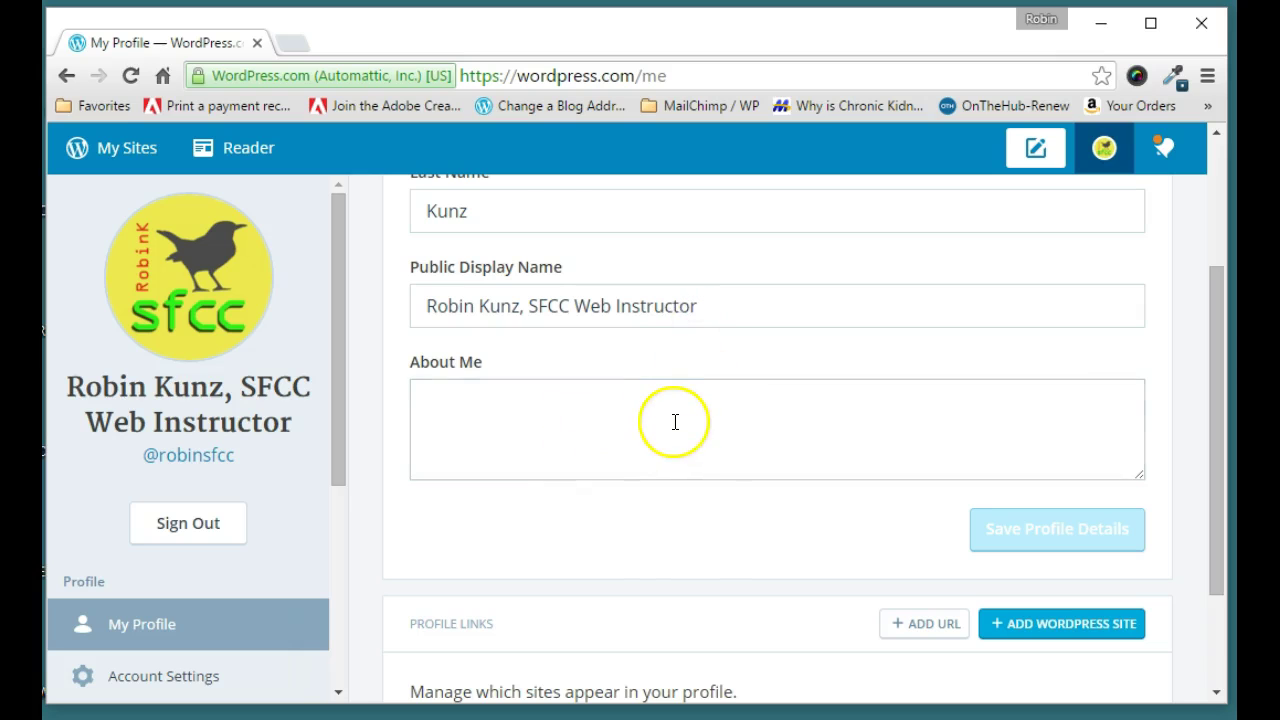
scroll(674, 425, down, 2)
scroll(674, 428, up, 5)
scroll(672, 429, down, 4)
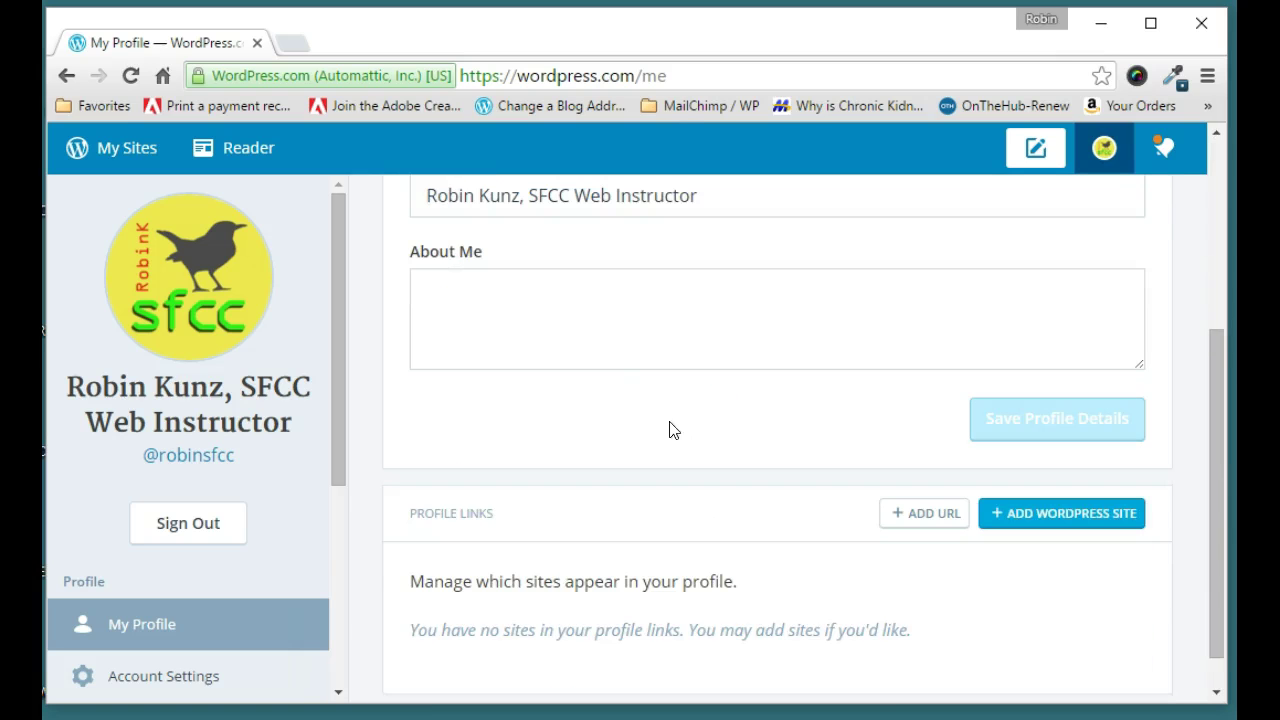
scroll(314, 514, down, 2)
scroll(318, 514, up, 3)
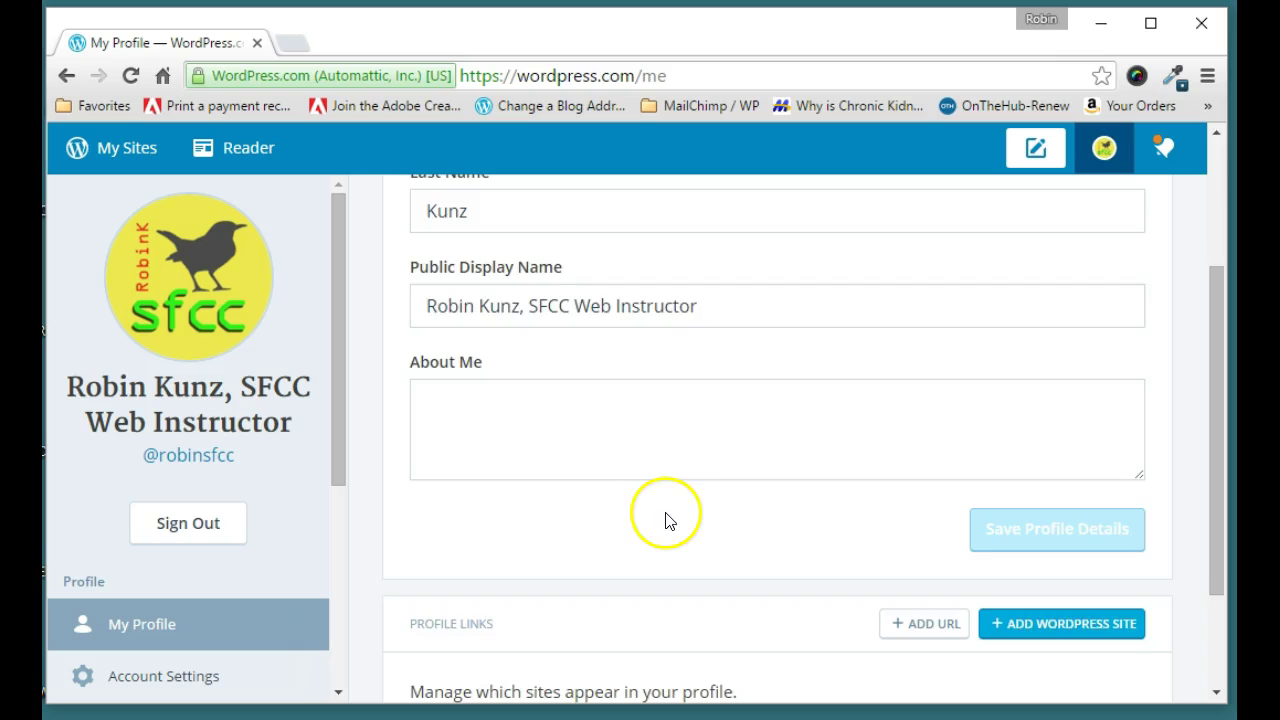
scroll(672, 475, up, 3)
scroll(731, 606, down, 1)
Step: Highlight the entire public display name and review the profile fields and links around it
drag(703, 417, 390, 424)
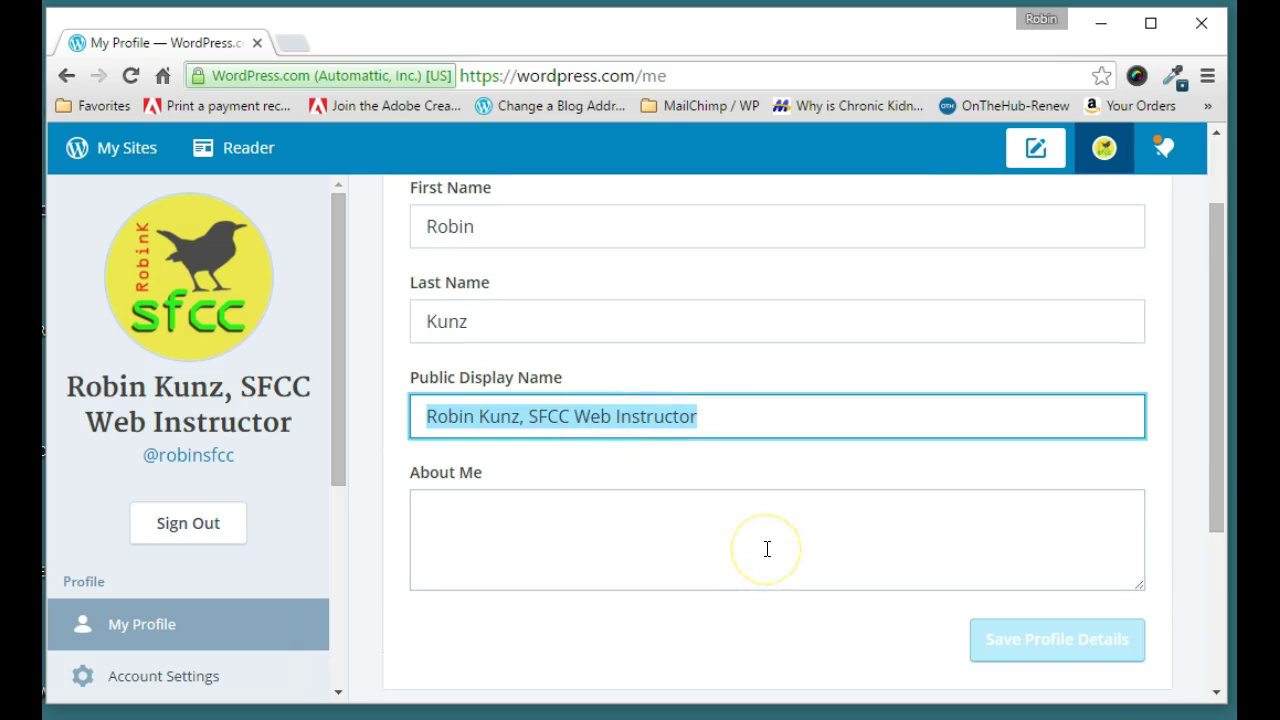
scroll(660, 575, down, 2)
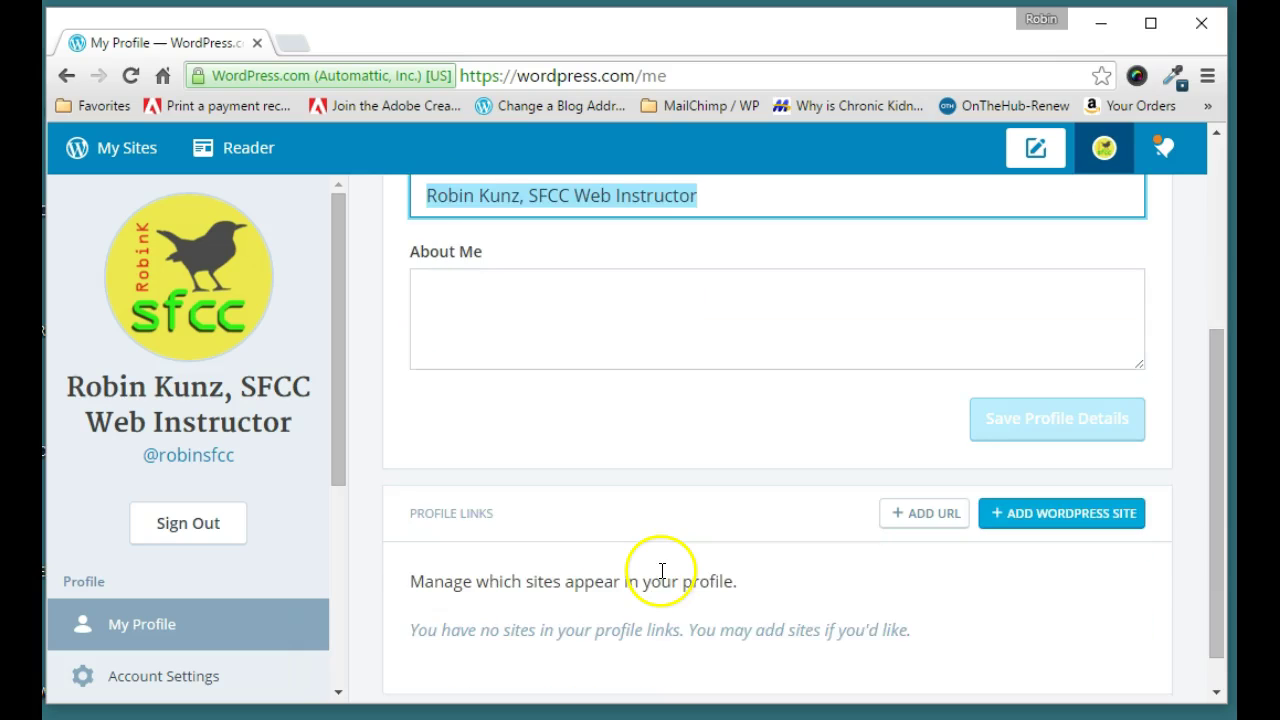
scroll(1035, 620, down, 1)
scroll(1035, 615, up, 4)
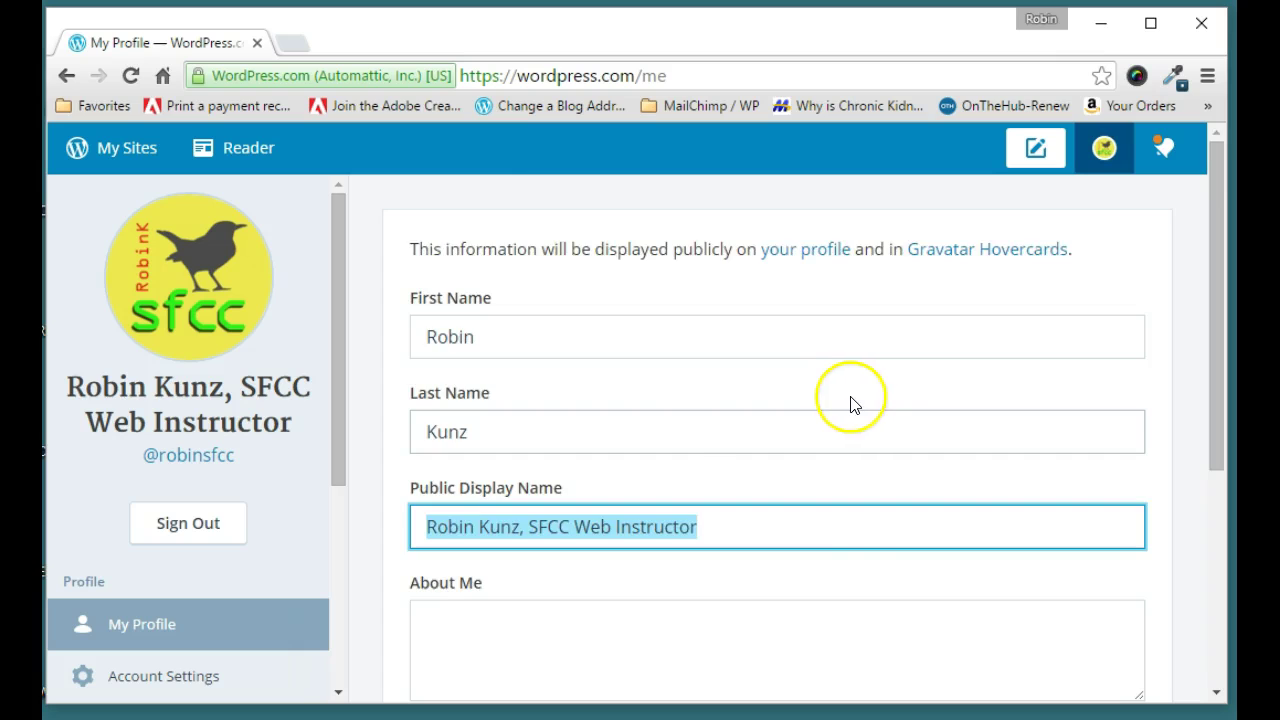
scroll(691, 426, down, 2)
scroll(691, 426, up, 2)
scroll(689, 426, down, 2)
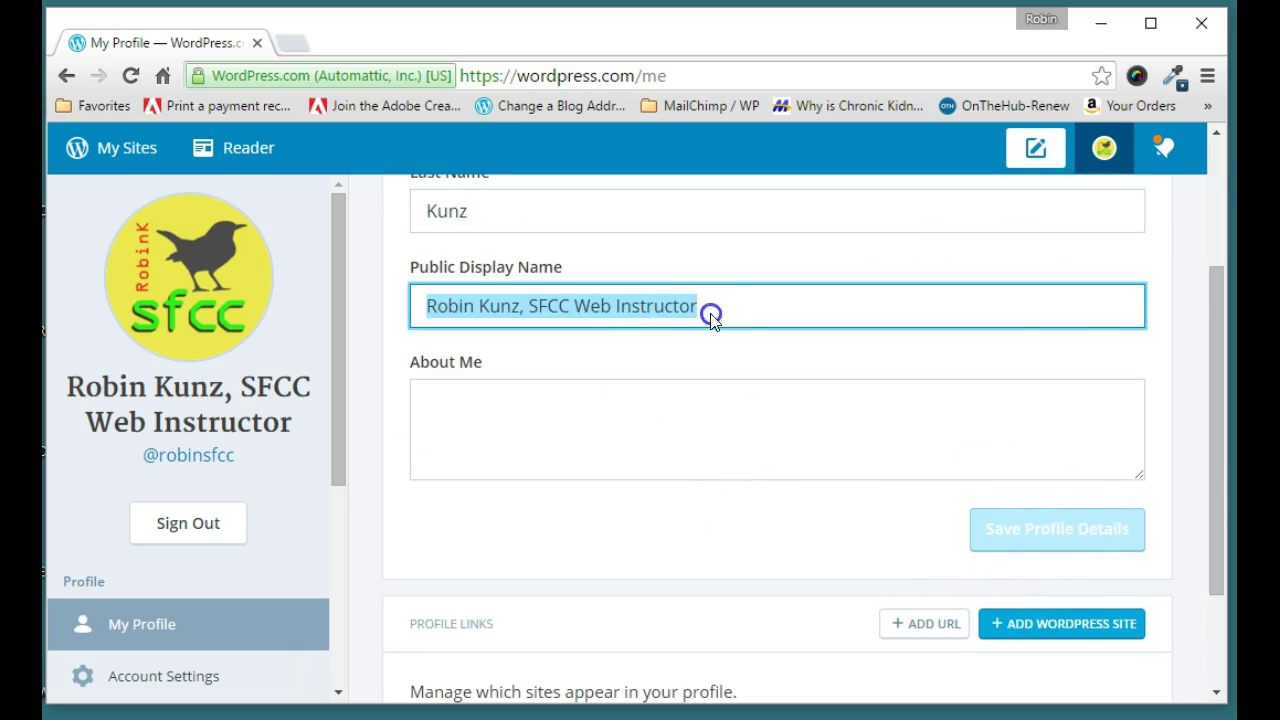
Step: Add the word "Yes" to the end of the public display name, and remove it again
click(626, 305)
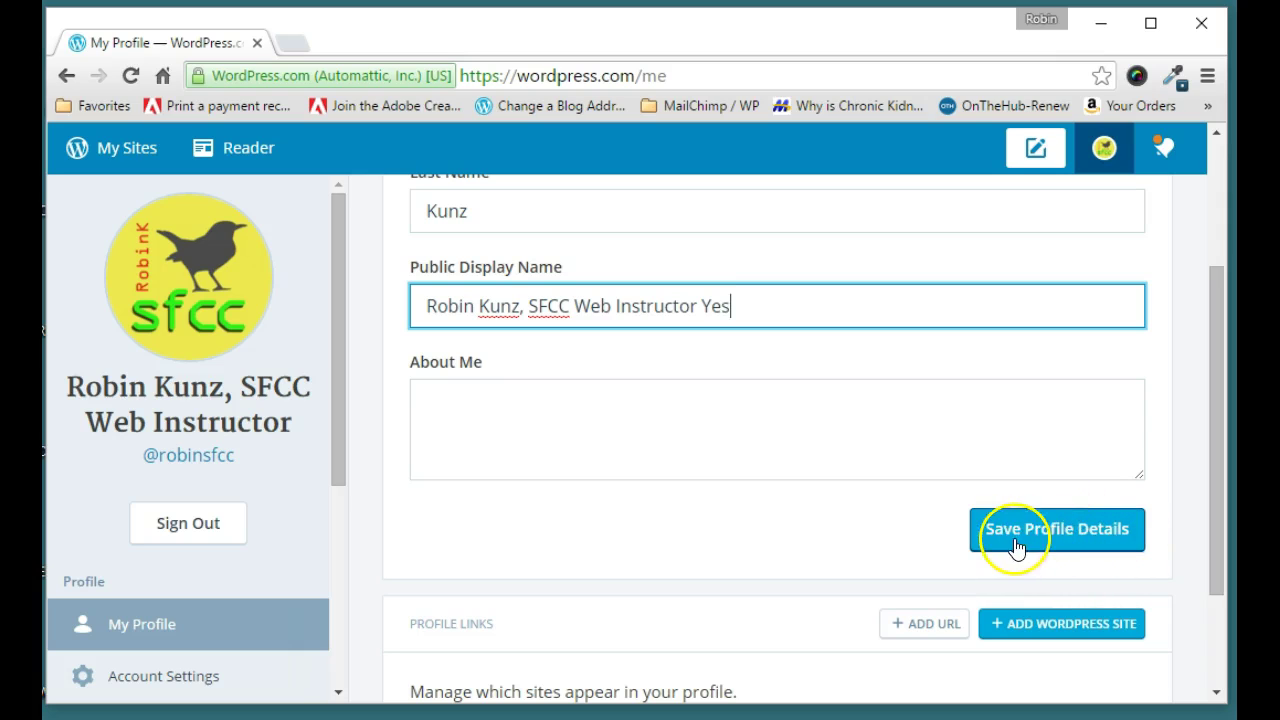
click(750, 306)
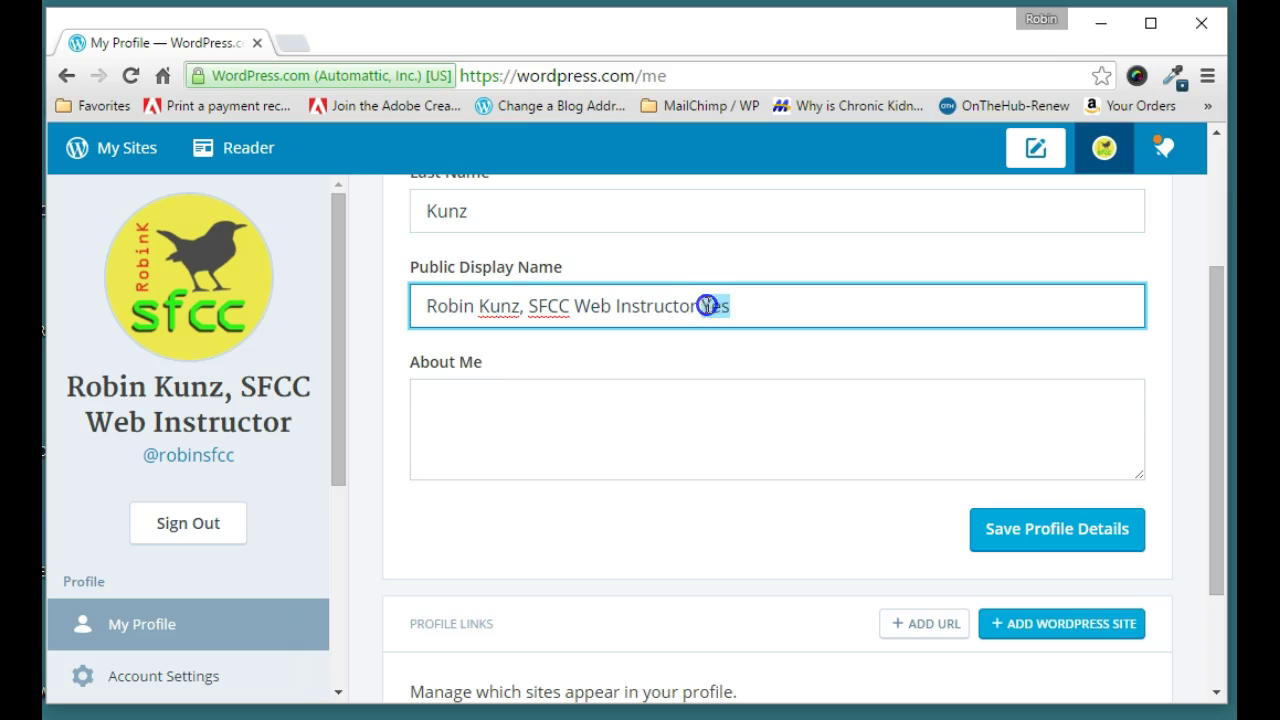
key(BackSpace)
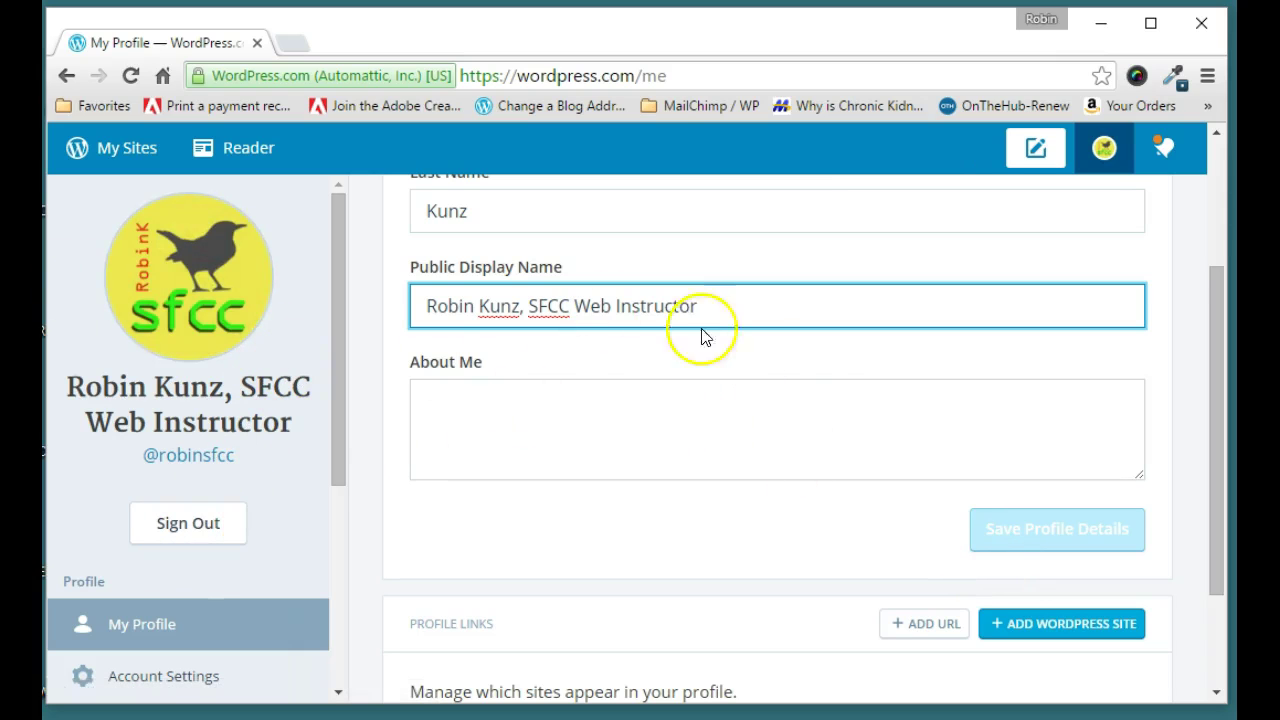
Step: Leave the profile for My Sites, discarding the unsaved changes, and return to the profile page
scroll(808, 385, up, 1)
scroll(808, 385, up, 1)
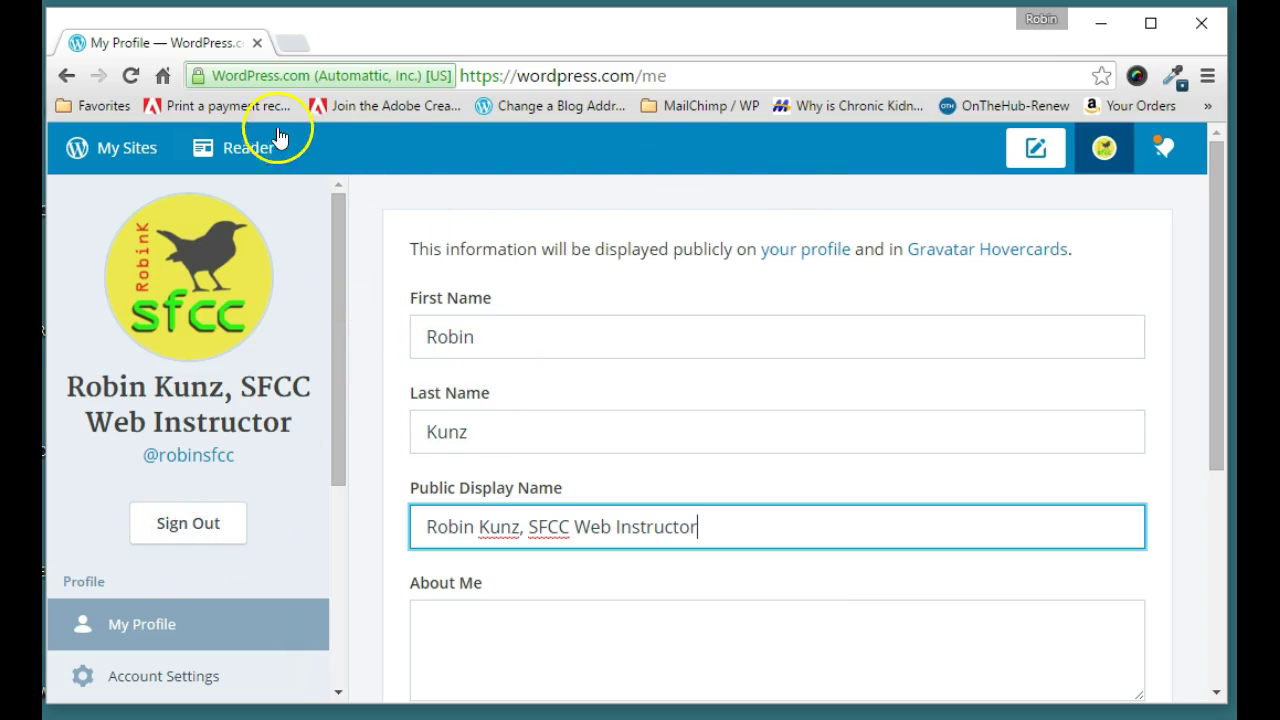
click(120, 149)
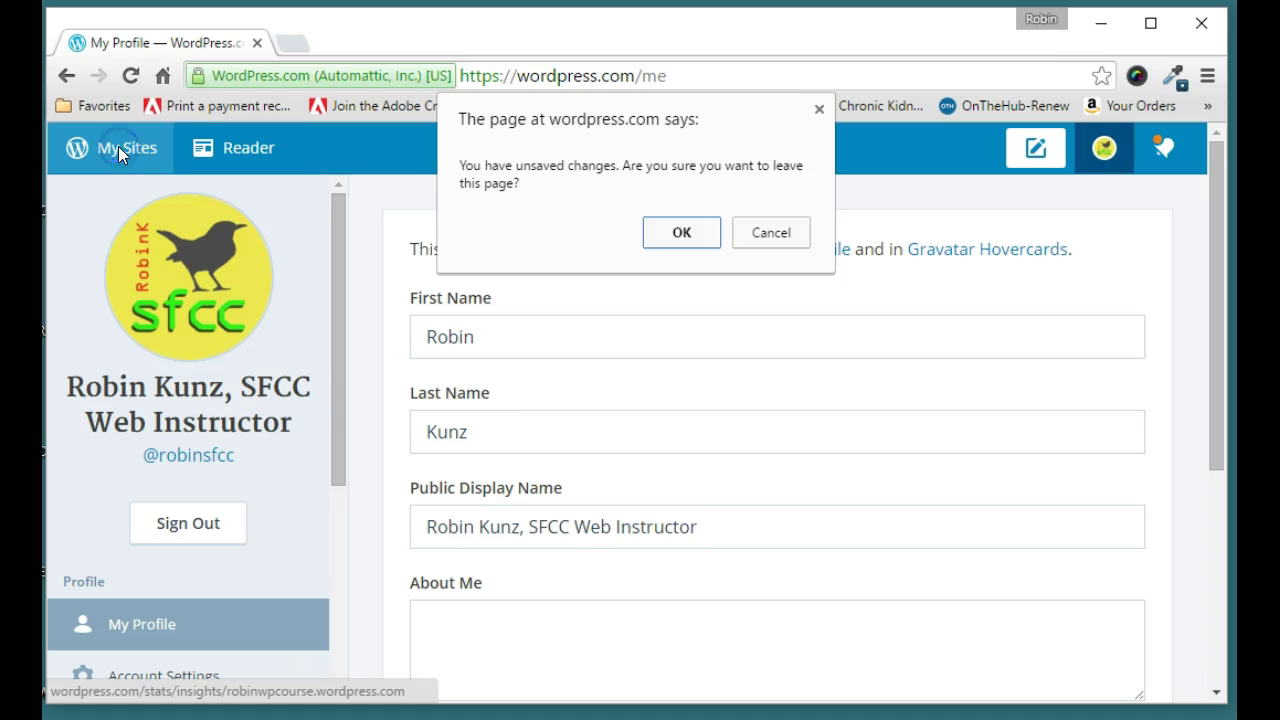
click(676, 230)
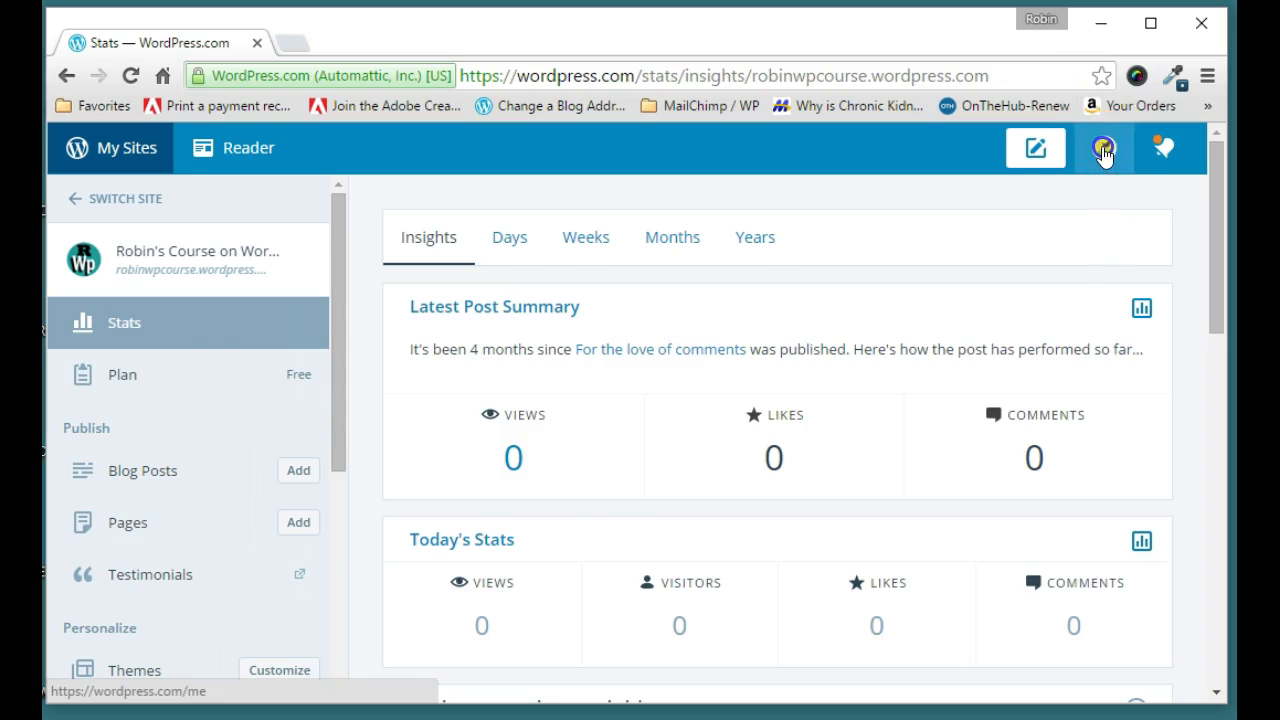
click(1103, 152)
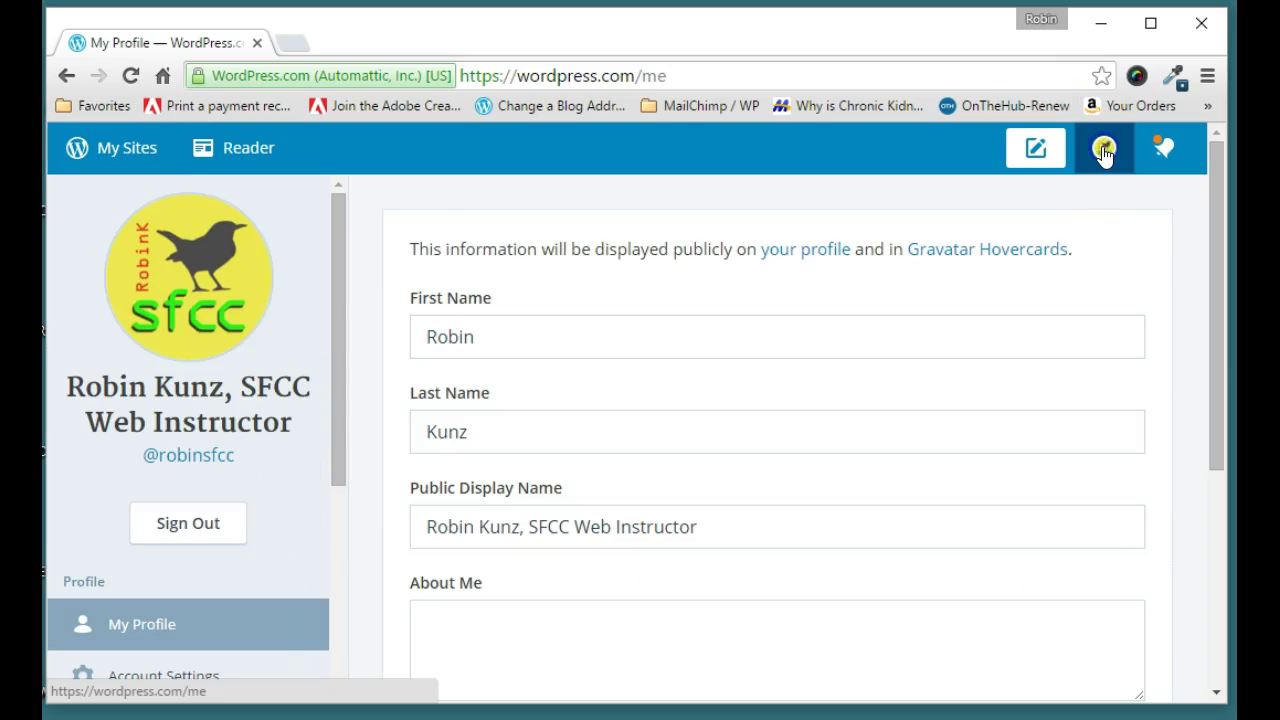
Step: Sign out of the WordPress.com account and log back in with the prefilled credentials
click(206, 525)
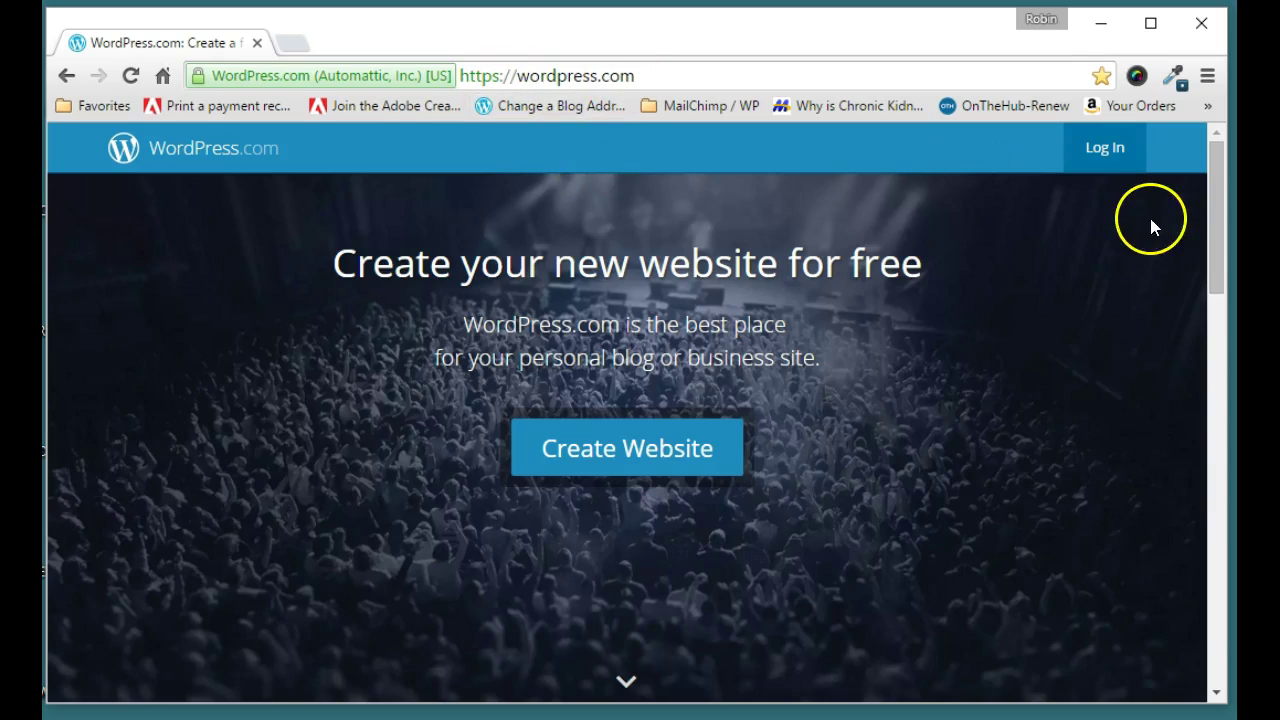
click(1109, 147)
click(554, 530)
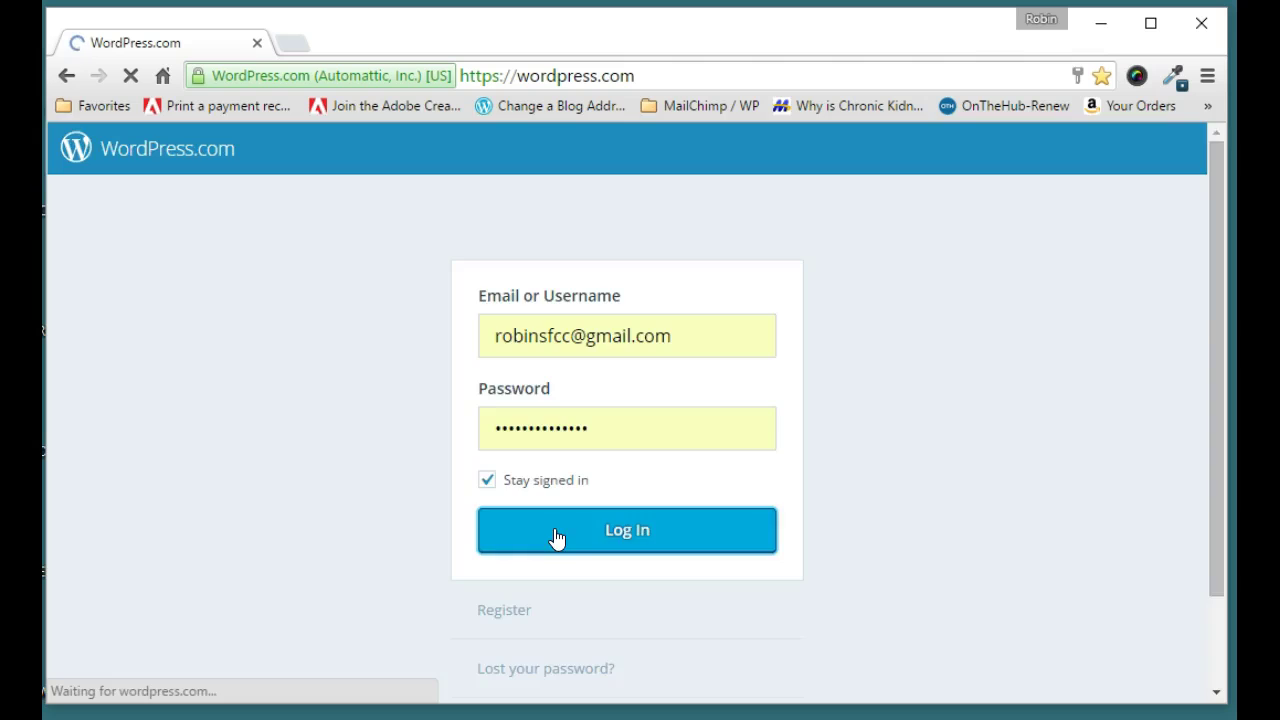